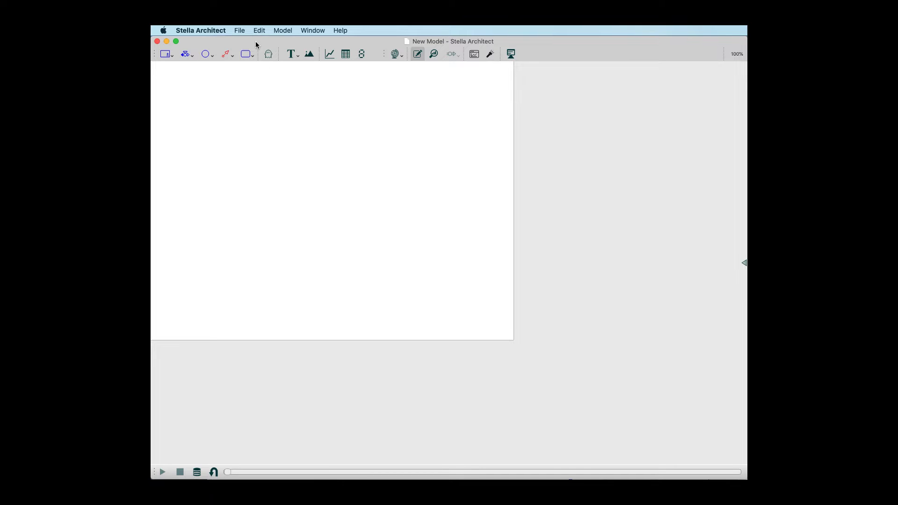
# Create a new causal loop diagram (CLD) and add a variable named "Deer Population" on the page.
pyautogui.click(242, 30)
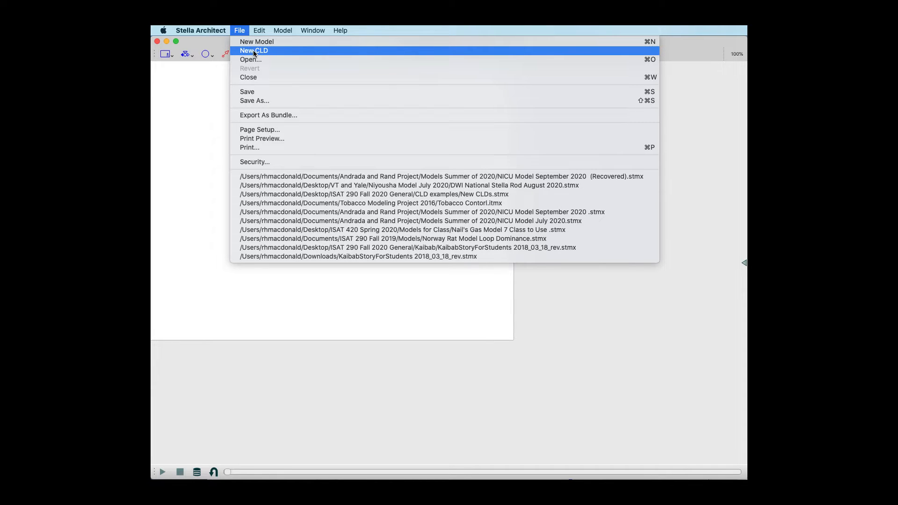
pyautogui.click(253, 50)
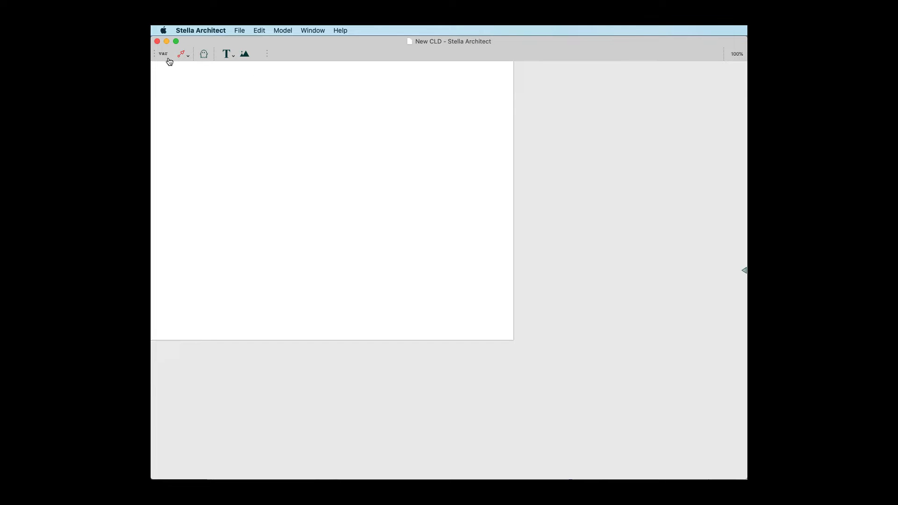
pyautogui.click(165, 56)
pyautogui.click(321, 165)
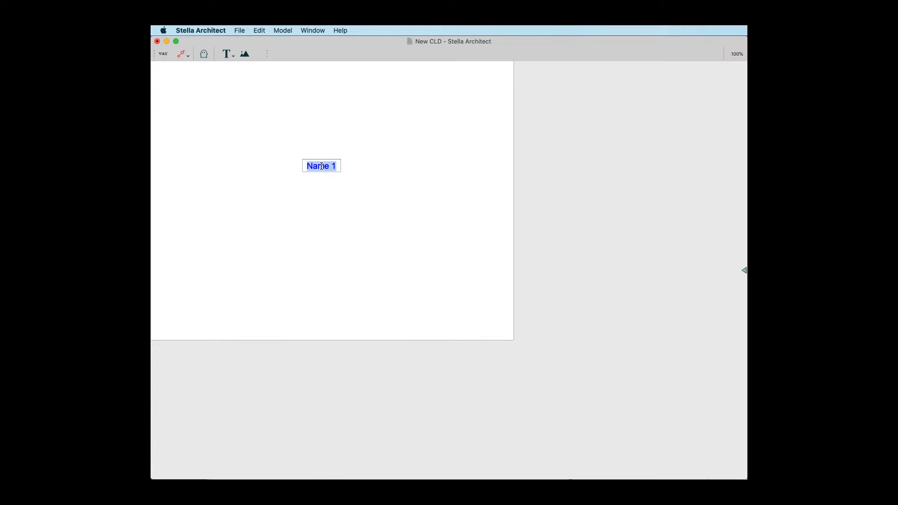
pyautogui.write('Deer Population')
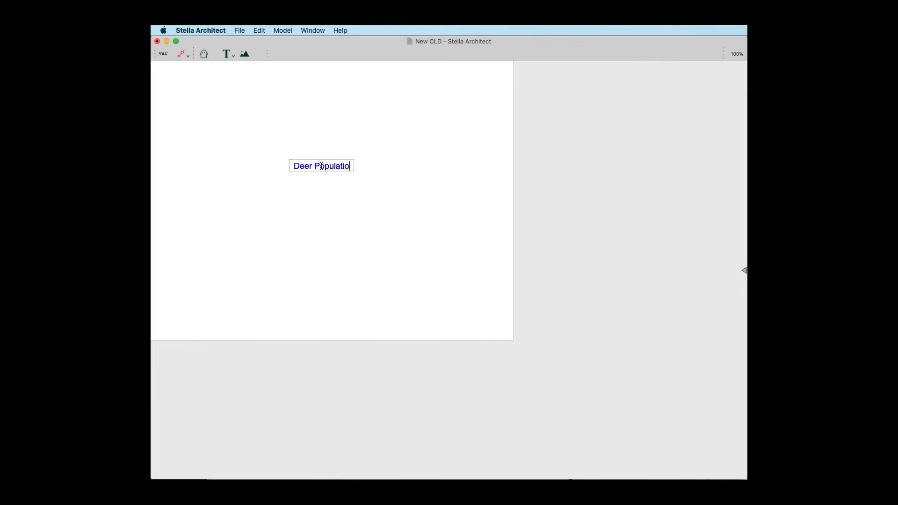
# Add a variable named "Deer Deaths per Year" to the right of Deer Population.
pyautogui.click(162, 54)
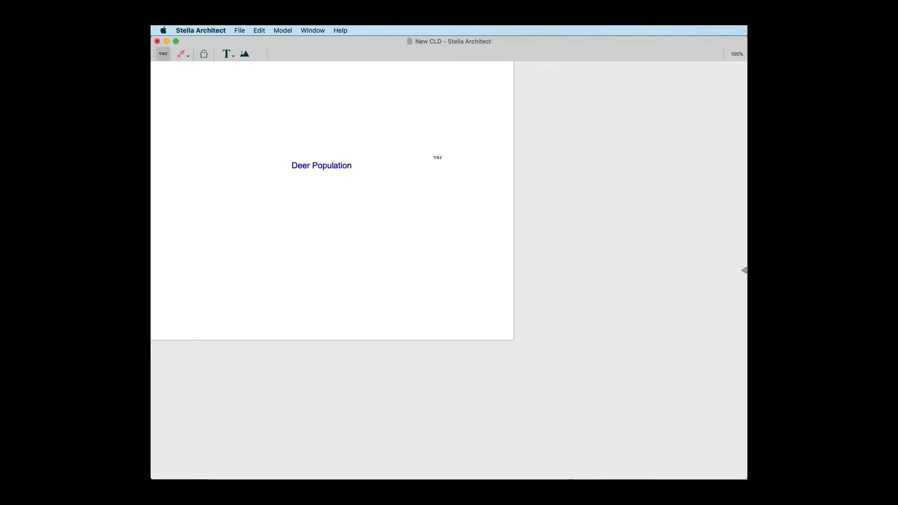
pyautogui.click(437, 158)
pyautogui.write('Deer Deaths p')
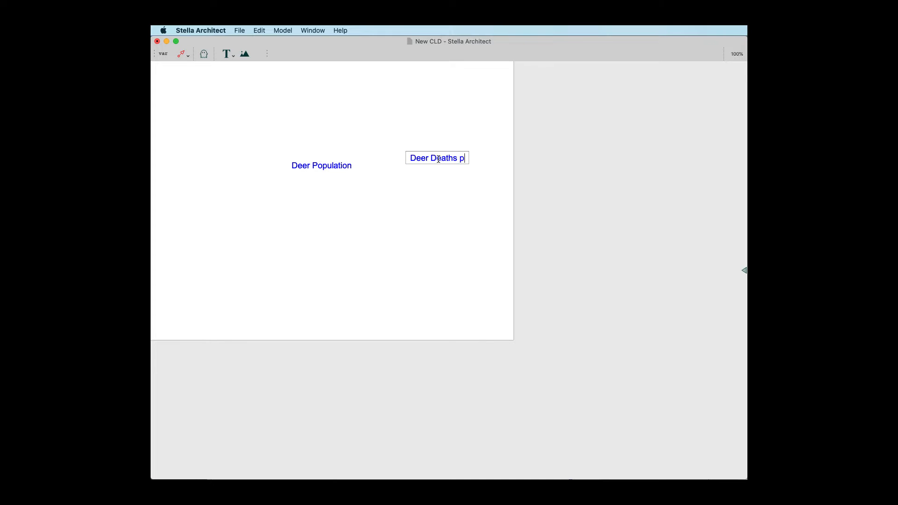
pyautogui.write('er Year')
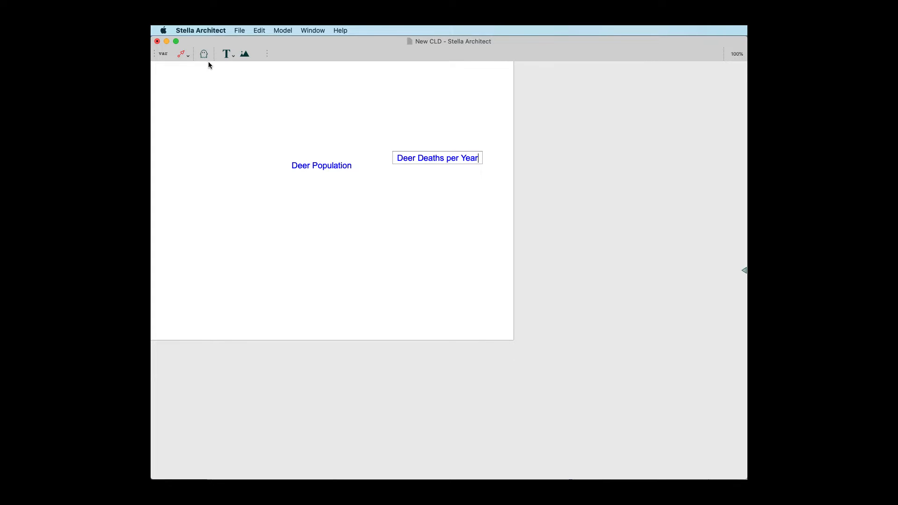
# Add a variable named "Deer Births per Year" to the upper left of Deer Population.
pyautogui.click(163, 54)
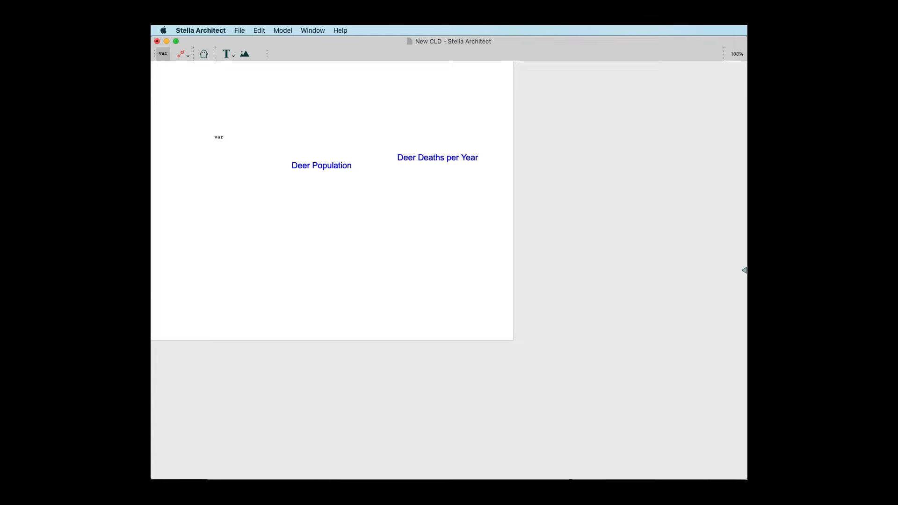
pyautogui.click(219, 137)
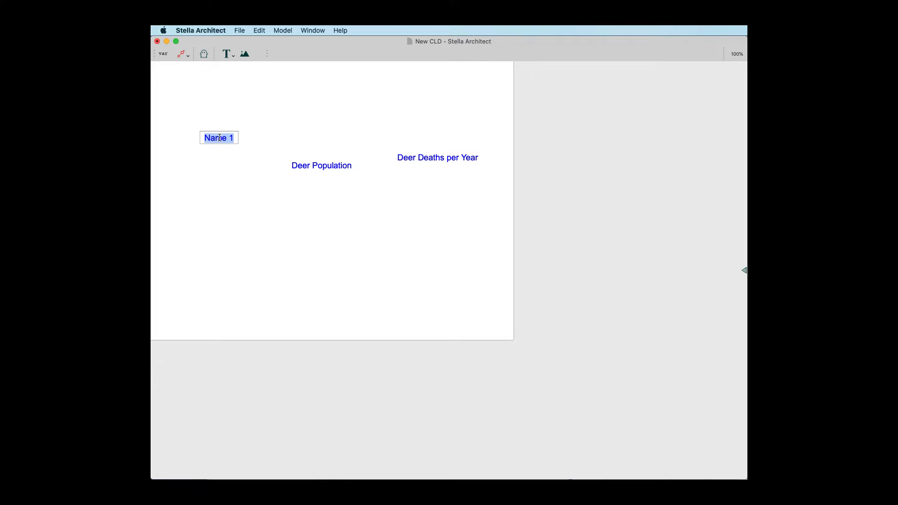
pyautogui.write('Deer Births per Year')
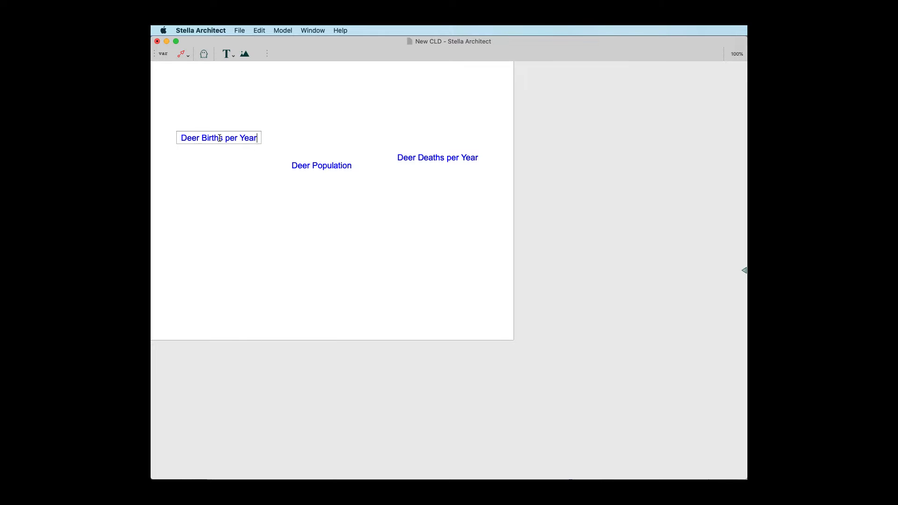
# Move all three variables together down and right on the canvas, and adjust their spacing into a rough row.
pyautogui.click(184, 55)
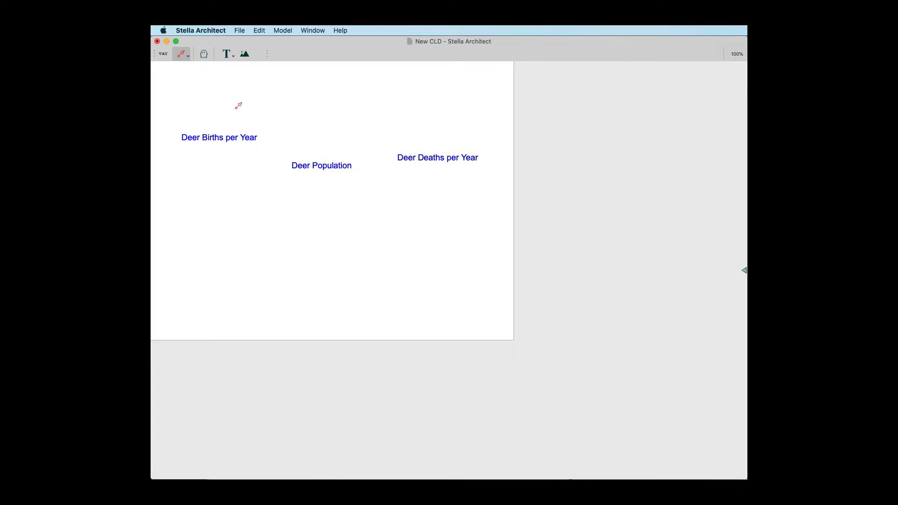
pyautogui.click(177, 57)
pyautogui.moveTo(195, 115); pyautogui.dragTo(450, 214)
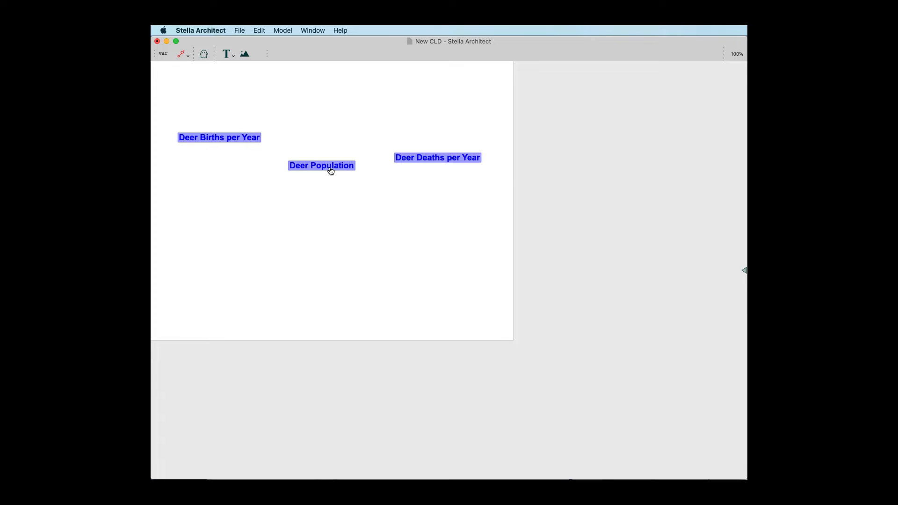
pyautogui.moveTo(331, 171); pyautogui.dragTo(441, 236)
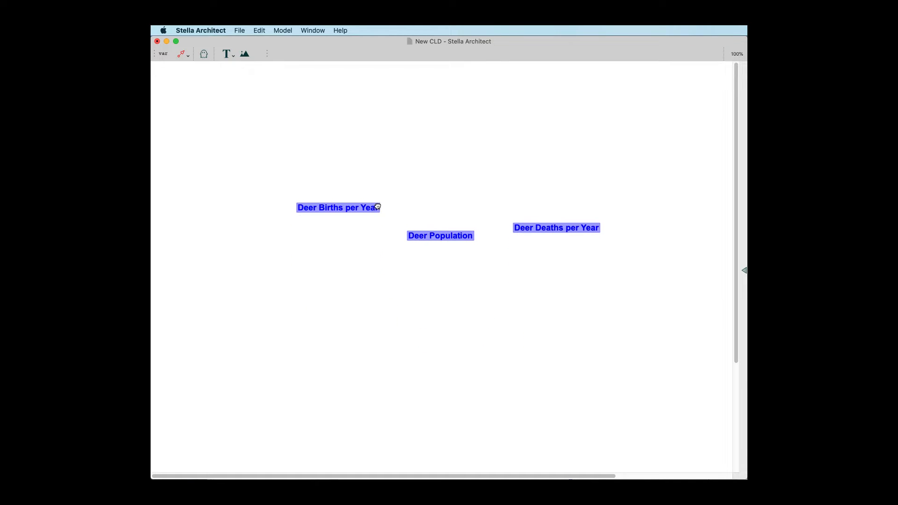
pyautogui.moveTo(377, 206); pyautogui.dragTo(368, 226)
pyautogui.click(407, 190)
# Wrap the three variable names onto two lines each, and align Deer Deaths per Year and Deer Births per Year with Deer Population.
pyautogui.doubleClick(359, 228)
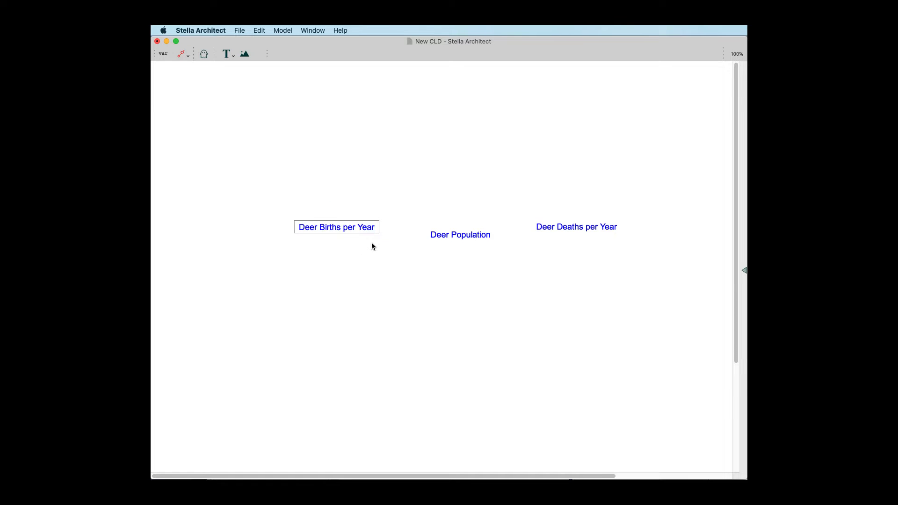
pyautogui.click(371, 242)
pyautogui.click(470, 241)
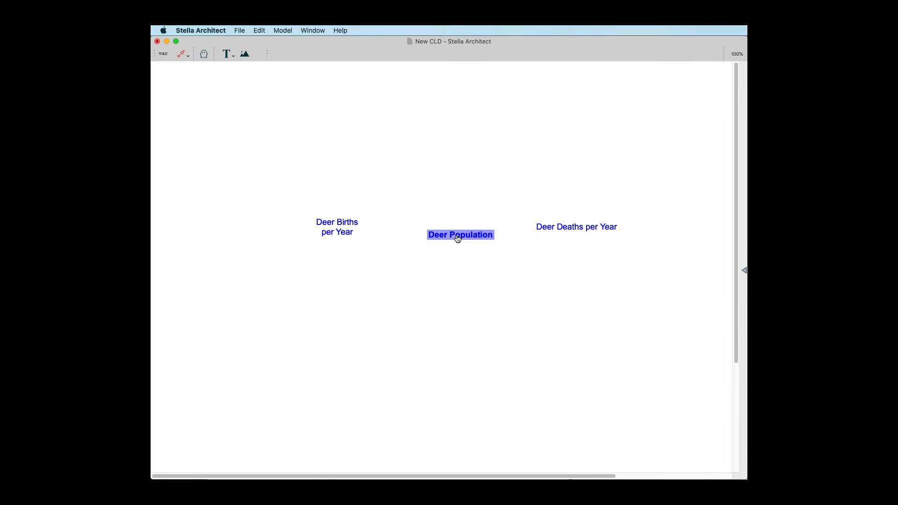
pyautogui.doubleClick(454, 235)
pyautogui.click(516, 235)
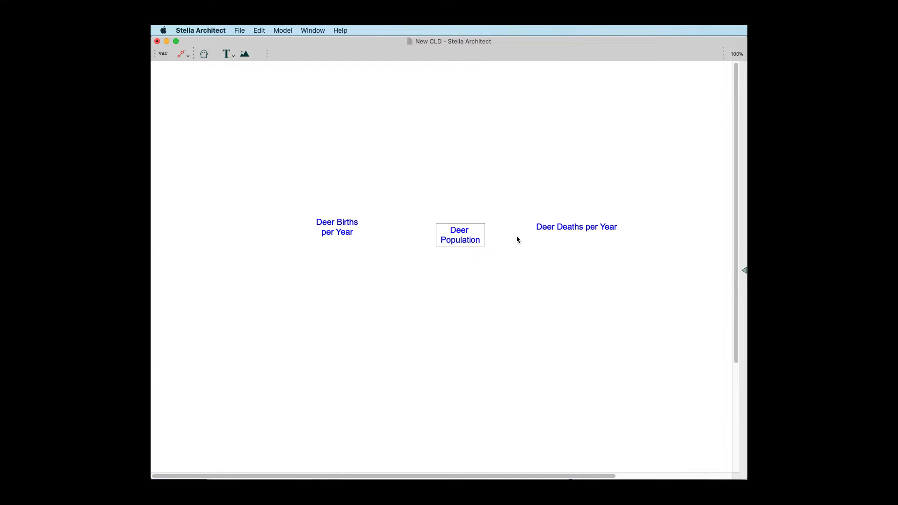
pyautogui.doubleClick(560, 231)
pyautogui.click(588, 237)
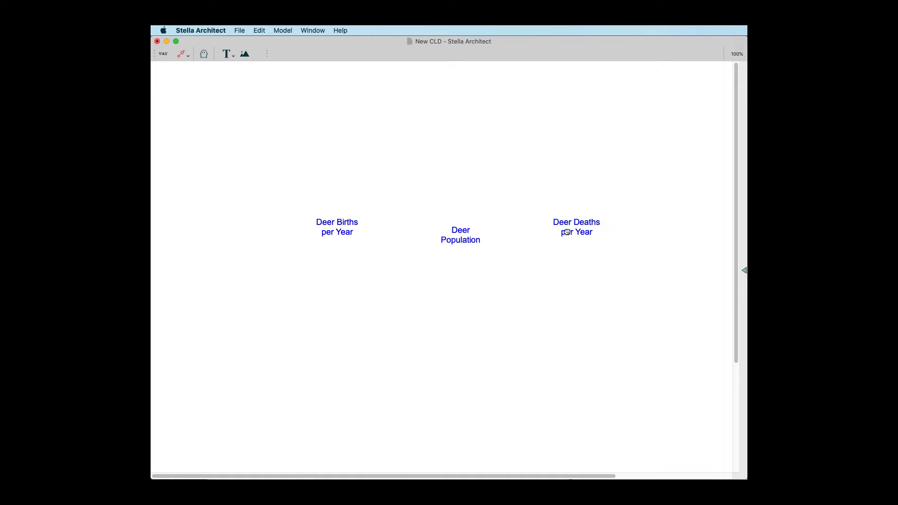
pyautogui.moveTo(567, 233); pyautogui.dragTo(578, 239)
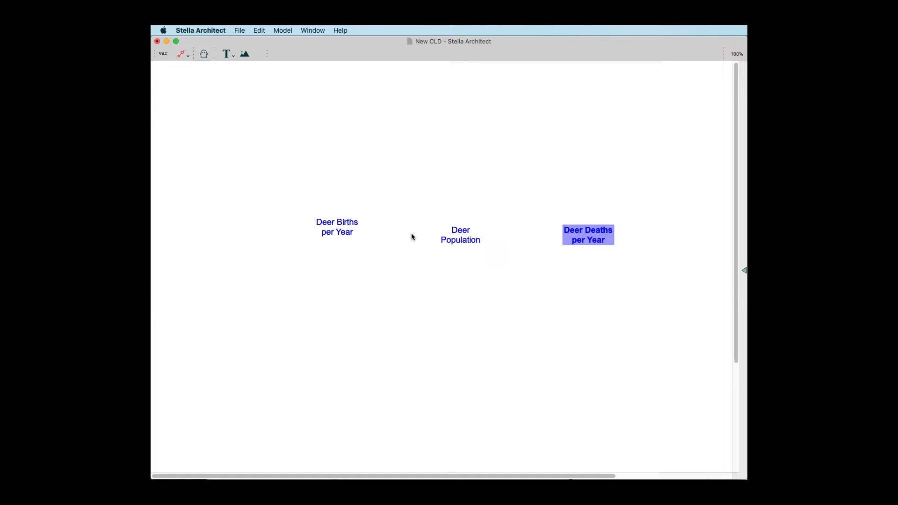
pyautogui.moveTo(339, 232); pyautogui.dragTo(332, 238)
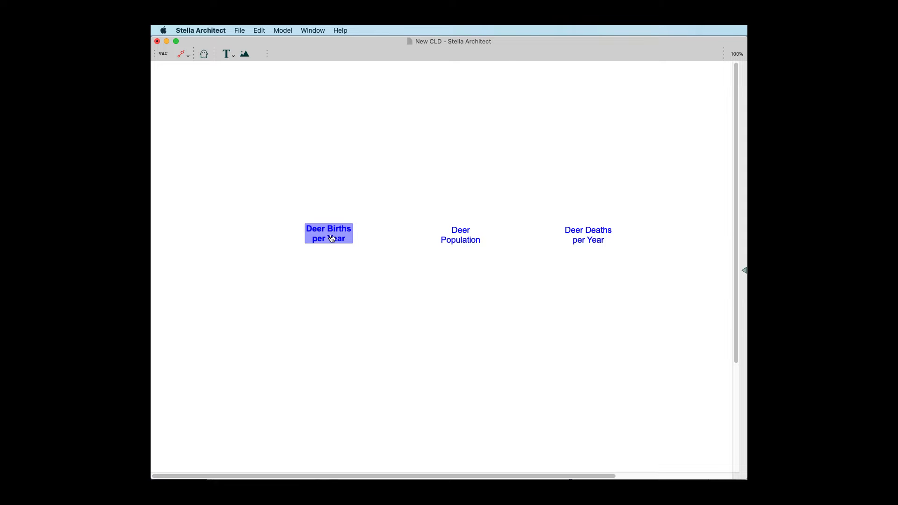
# Draw a connector curving below from Deer Population to Deer Births per Year.
pyautogui.click(182, 54)
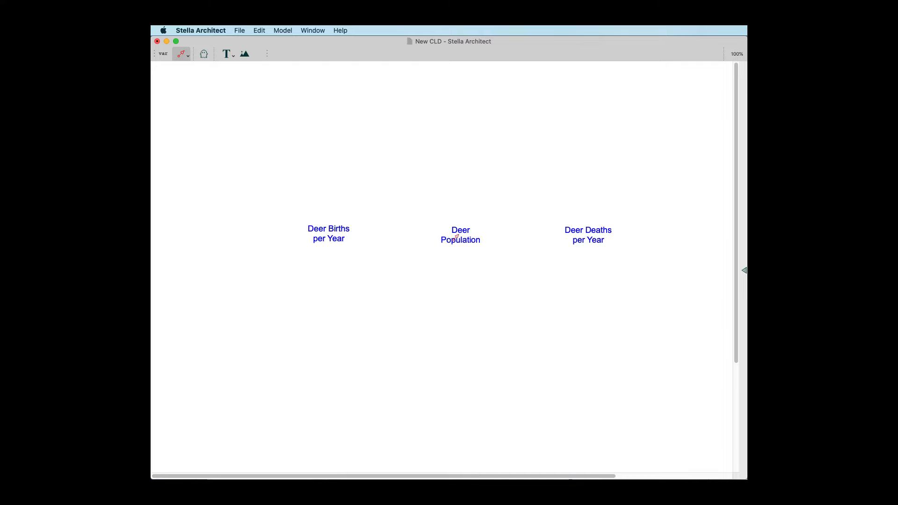
pyautogui.press('Escape')
pyautogui.click(182, 56)
pyautogui.moveTo(454, 243); pyautogui.dragTo(332, 237)
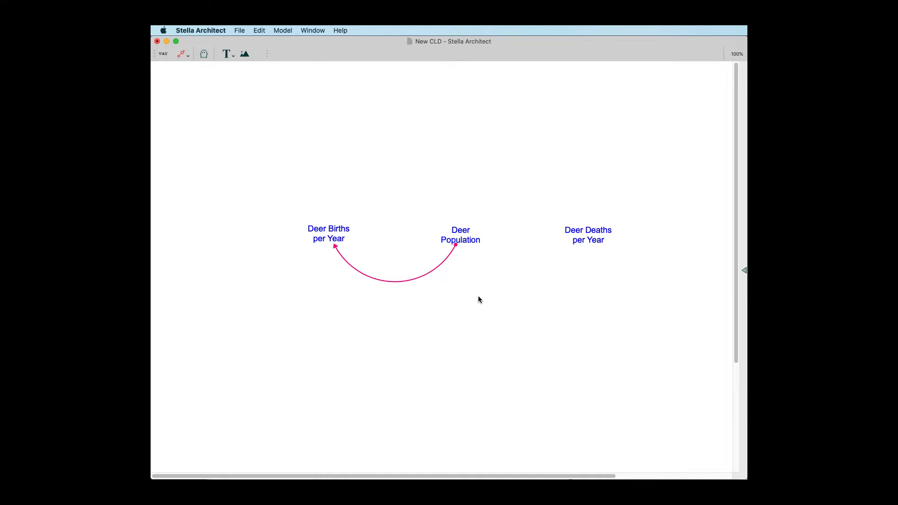
# Draw a connector curving above from Deer Births per Year to Deer Population, and flatten both arcs of the births loop.
pyautogui.click(182, 54)
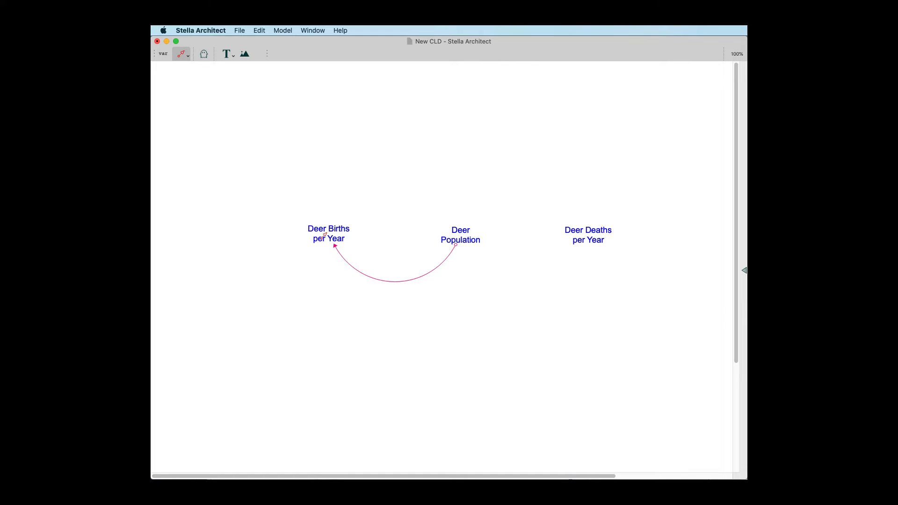
pyautogui.moveTo(323, 235); pyautogui.dragTo(456, 225)
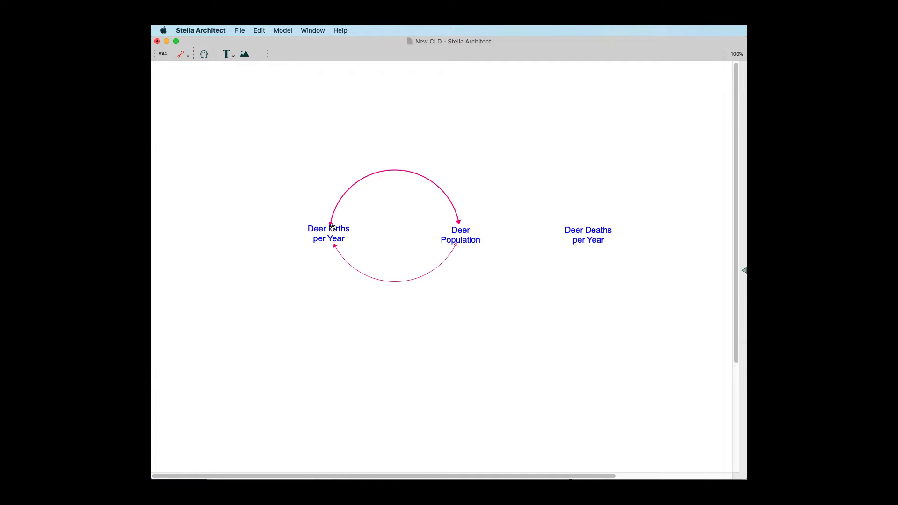
pyautogui.moveTo(331, 224); pyautogui.dragTo(334, 223)
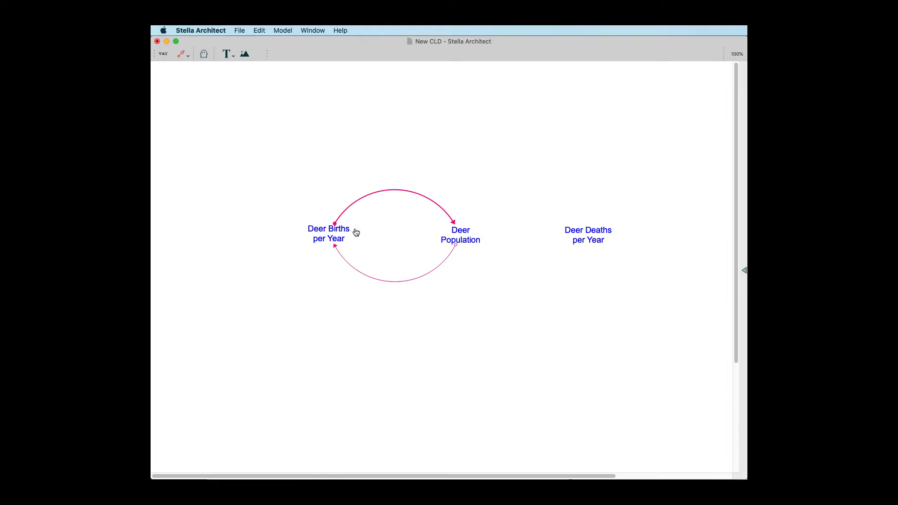
pyautogui.click(457, 246)
pyautogui.moveTo(457, 247); pyautogui.dragTo(452, 244)
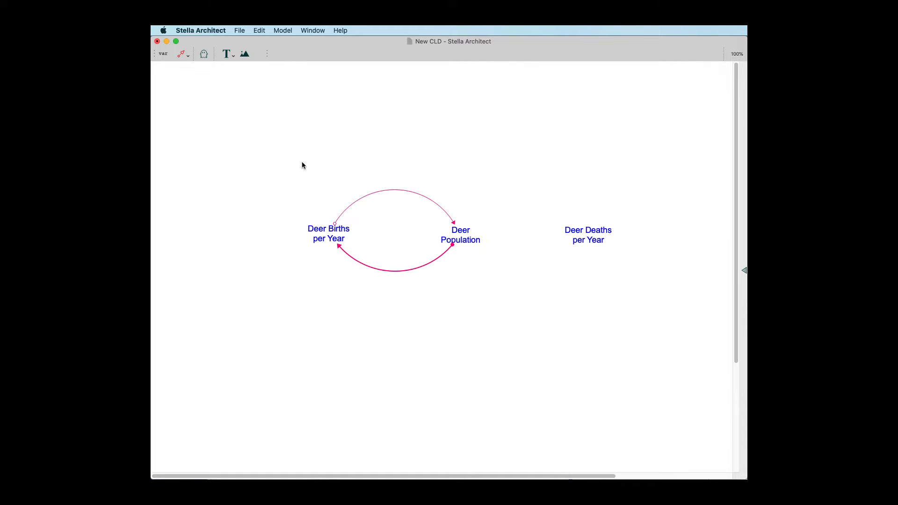
# Draw a connector curving above from Deer Population to Deer Deaths per Year and a return connector curving below.
pyautogui.click(181, 54)
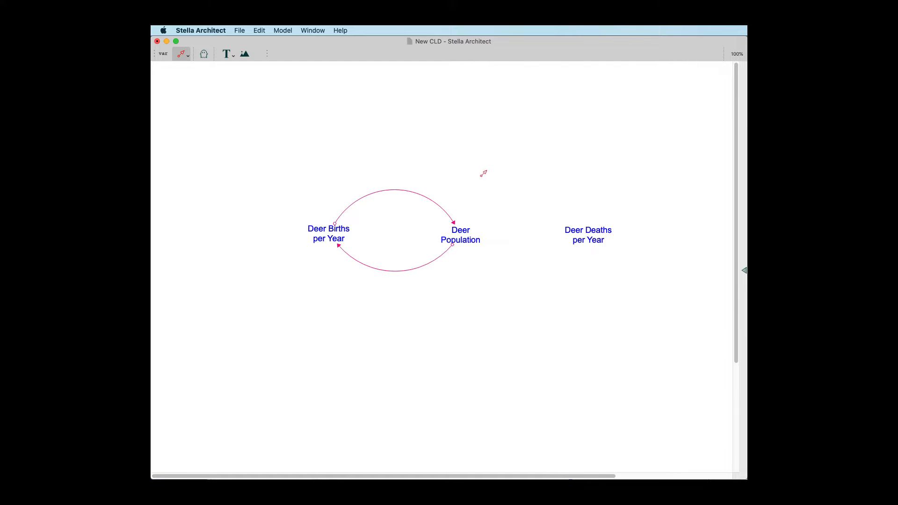
pyautogui.moveTo(458, 231); pyautogui.dragTo(575, 242)
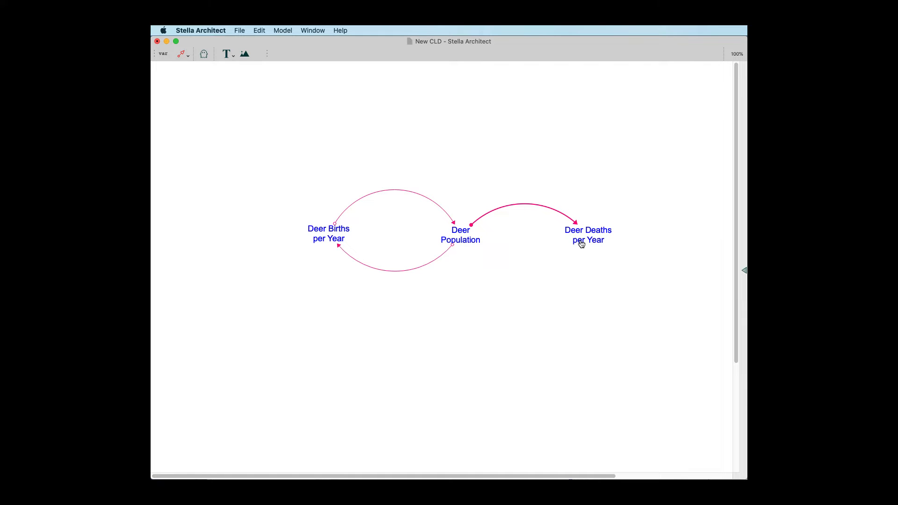
pyautogui.press('c')
pyautogui.moveTo(588, 235); pyautogui.dragTo(472, 227)
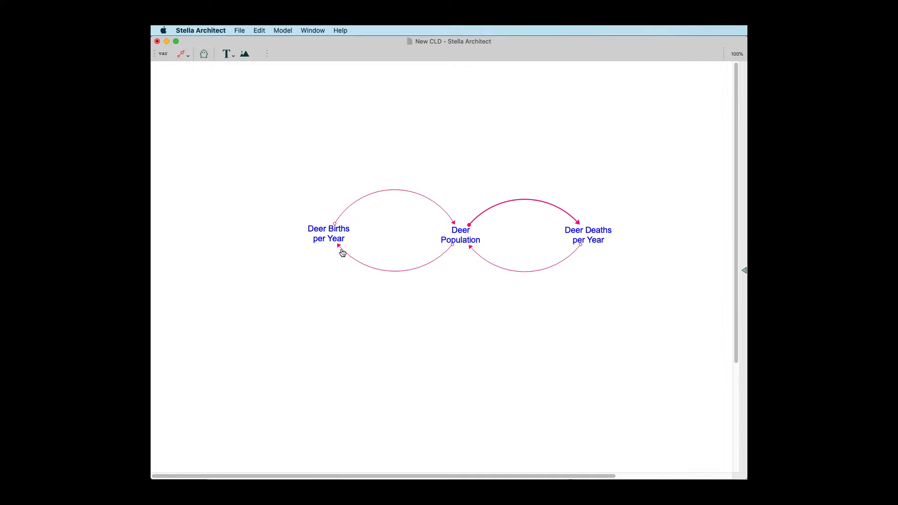
# Give the connector from Deer Population to Deer Births per Year a Positive polarity symbol with text size 18.
pyautogui.doubleClick(454, 248)
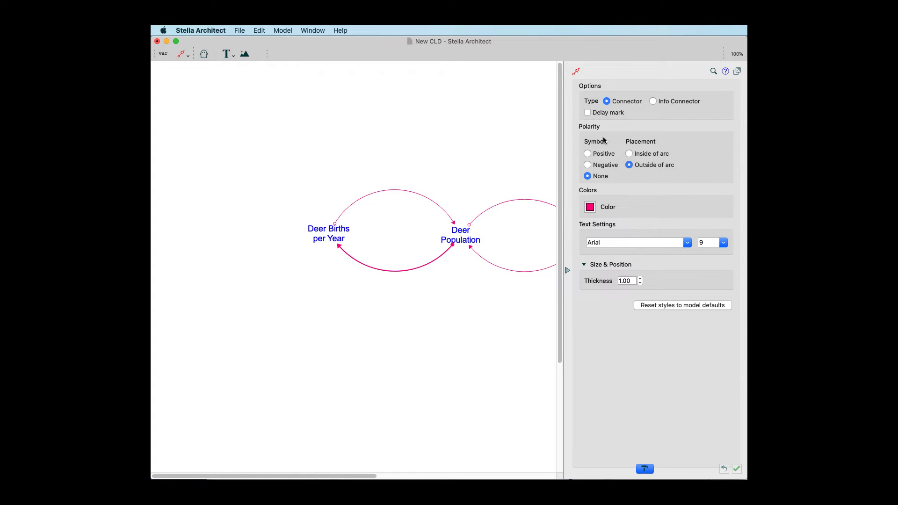
pyautogui.click(587, 154)
pyautogui.click(724, 244)
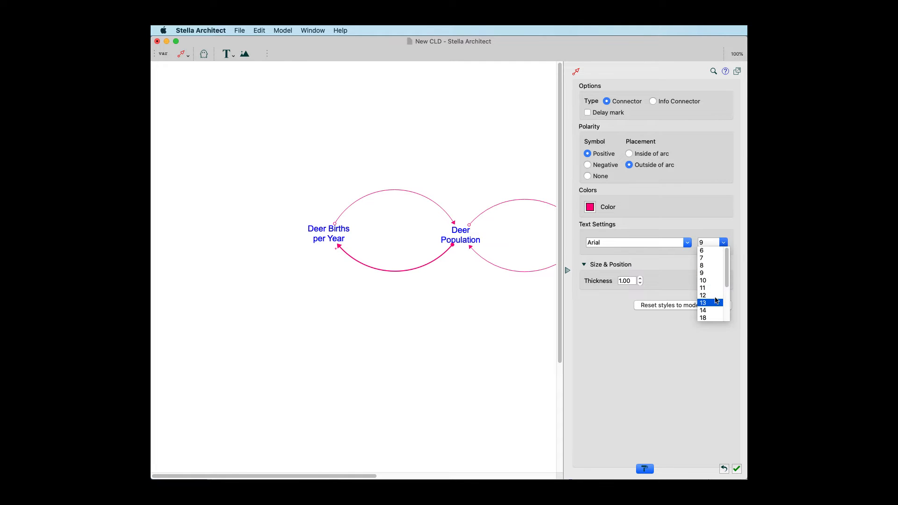
pyautogui.click(719, 317)
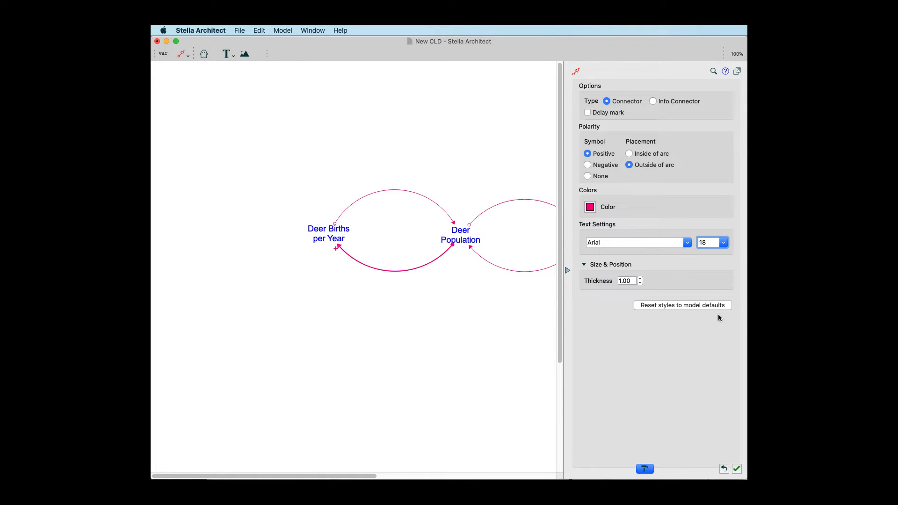
pyautogui.click(481, 307)
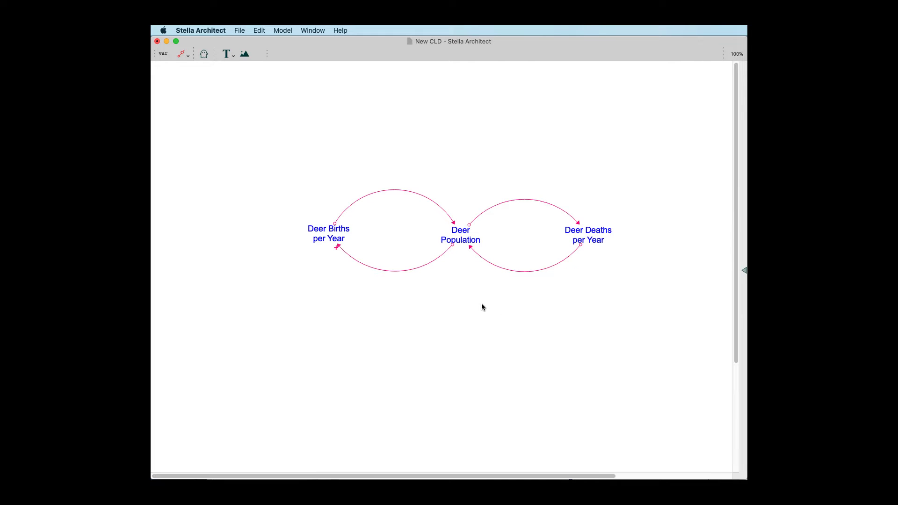
# Give the connector from Deer Births per Year to Deer Population a Positive polarity symbol with text size 18.
pyautogui.click(335, 225)
pyautogui.doubleClick(335, 224)
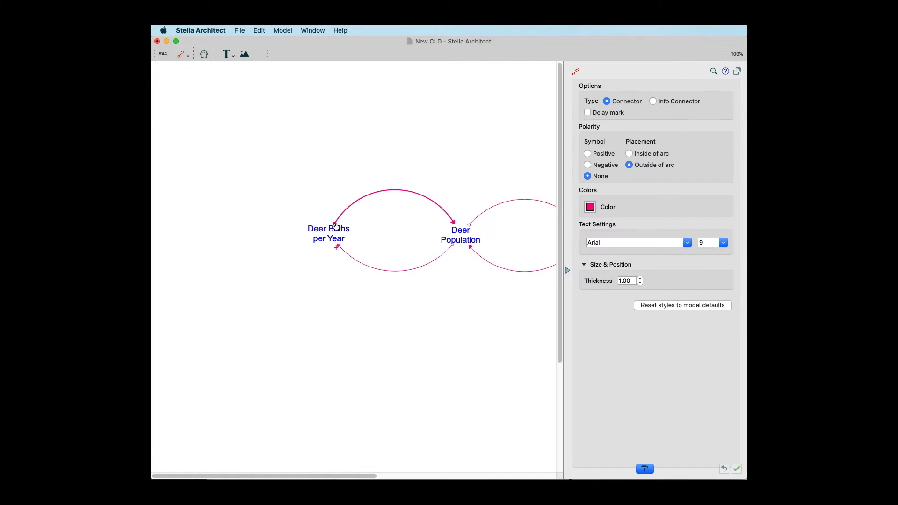
pyautogui.click(589, 155)
pyautogui.click(723, 244)
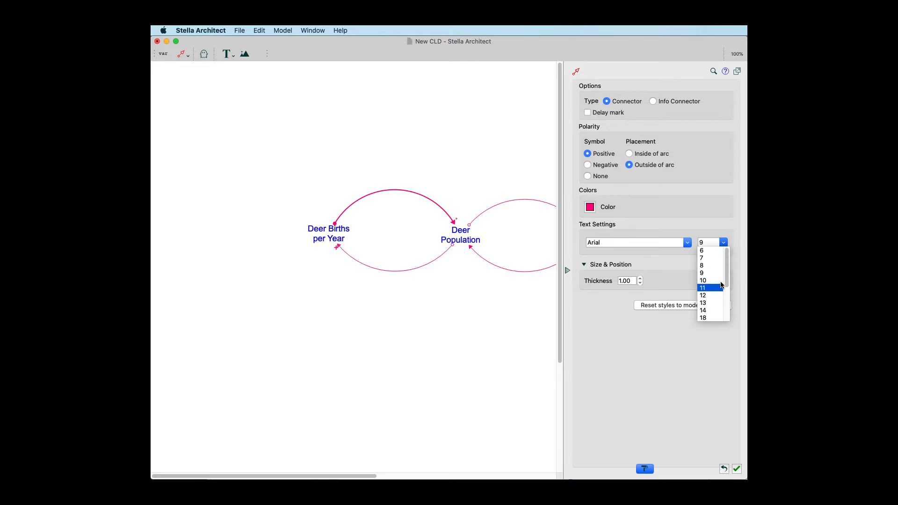
pyautogui.click(720, 318)
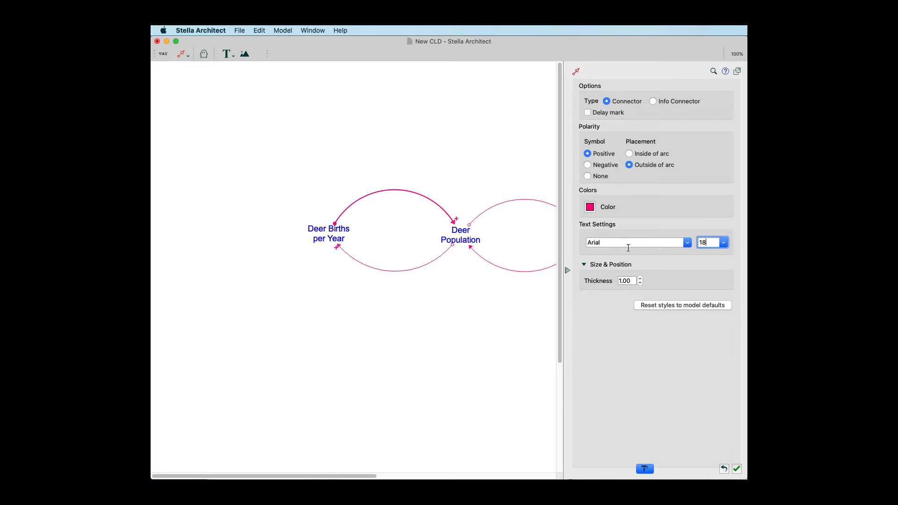
# Give the connector from Deer Population to Deer Deaths per Year a Positive polarity symbol with text size 18.
pyautogui.click(527, 237)
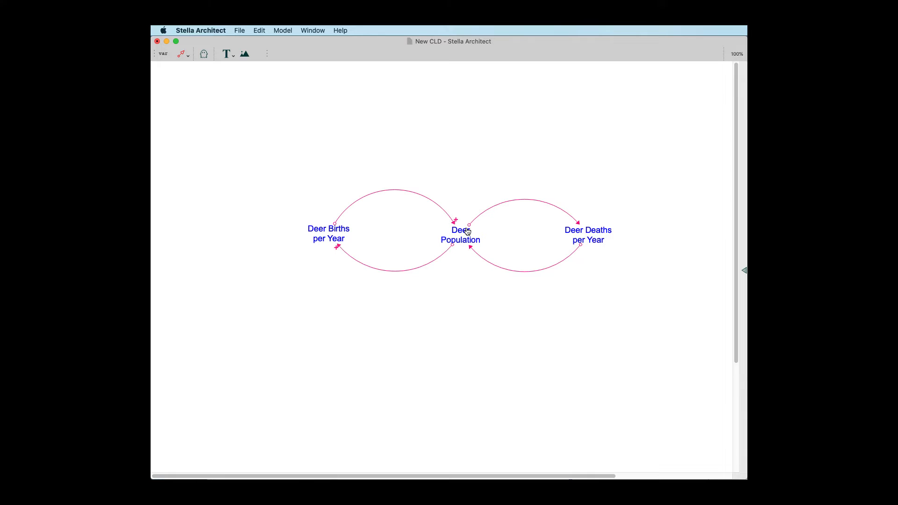
pyautogui.click(470, 226)
pyautogui.doubleClick(470, 226)
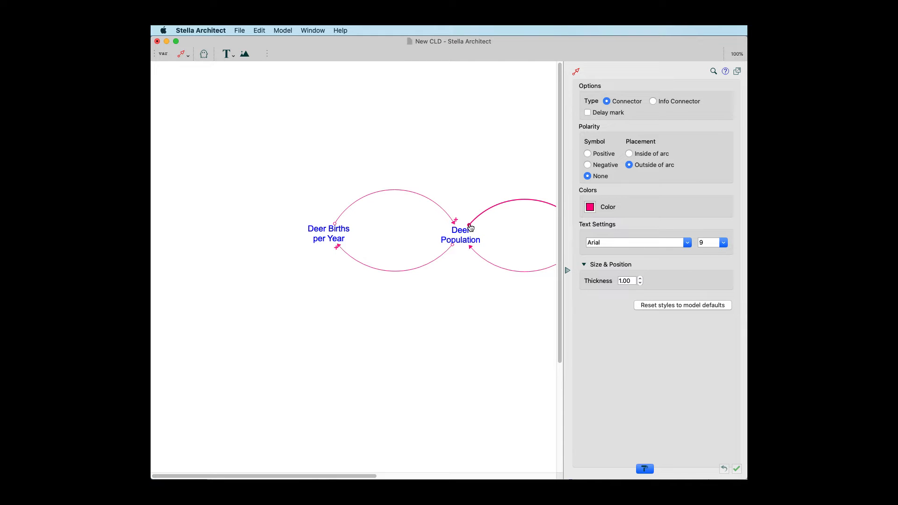
pyautogui.click(587, 154)
pyautogui.click(723, 242)
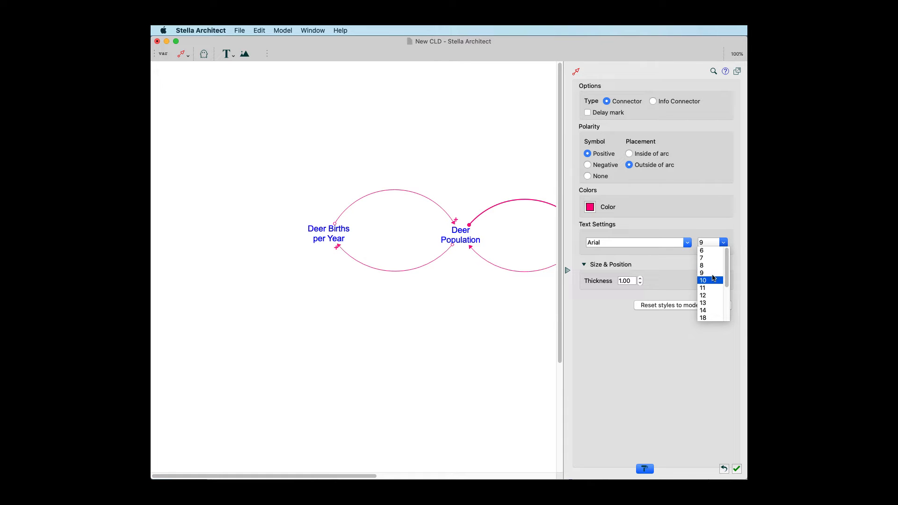
pyautogui.click(707, 317)
pyautogui.click(528, 309)
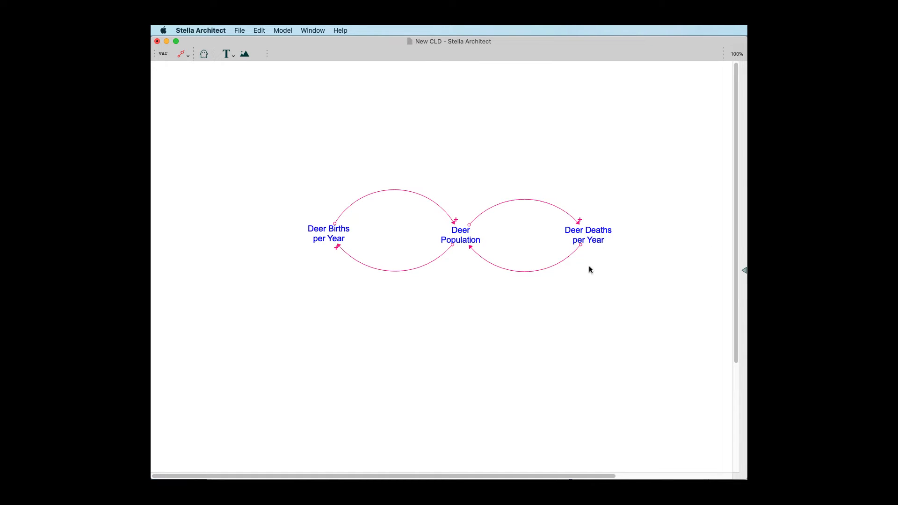
# Give the connector from Deer Deaths per Year to Deer Population a Negative polarity symbol with text size 24.
pyautogui.click(581, 246)
pyautogui.doubleClick(582, 246)
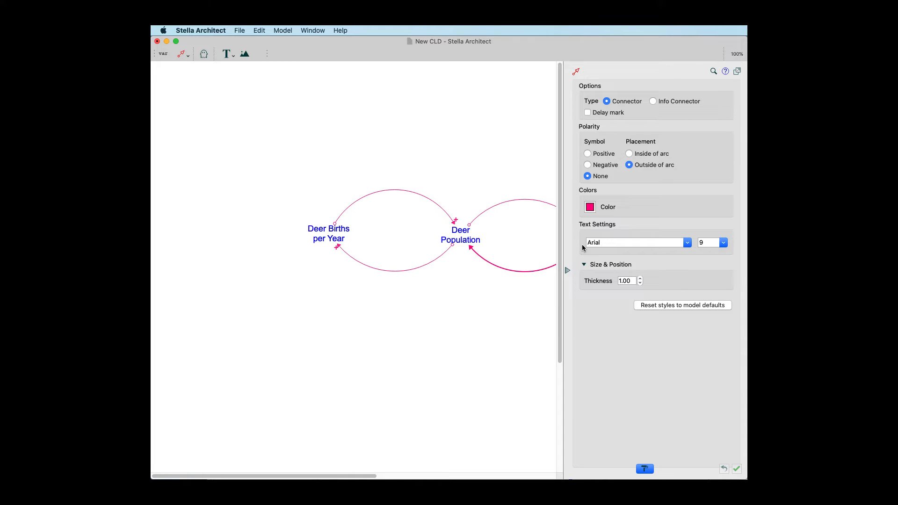
pyautogui.click(588, 166)
pyautogui.click(723, 244)
pyautogui.scroll(-2, 722, 266)
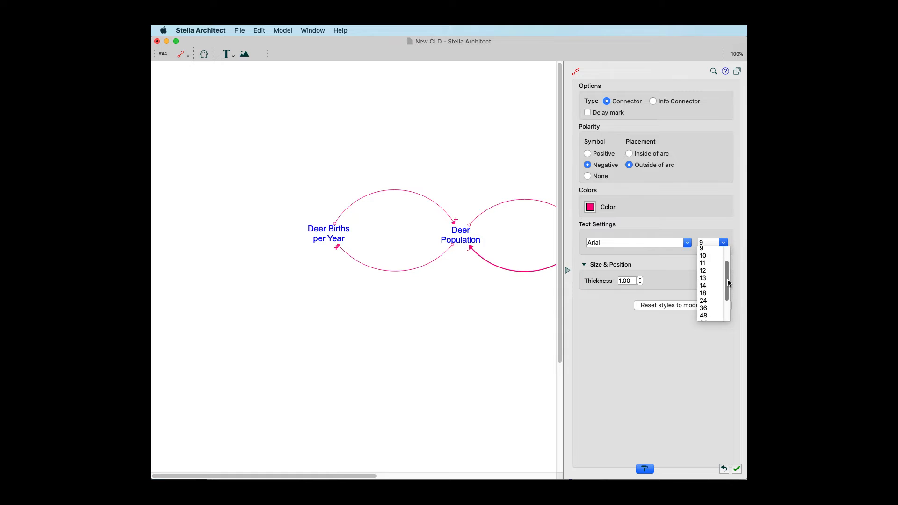
pyautogui.click(715, 301)
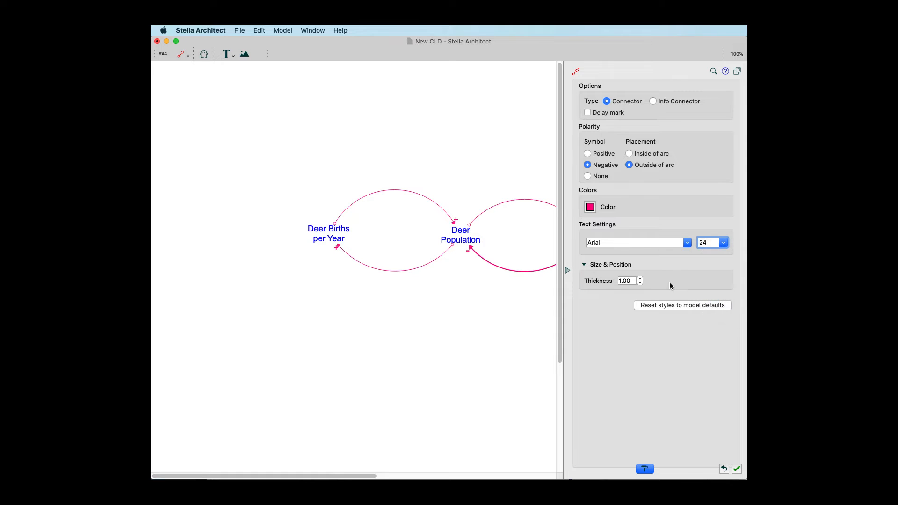
pyautogui.click(513, 301)
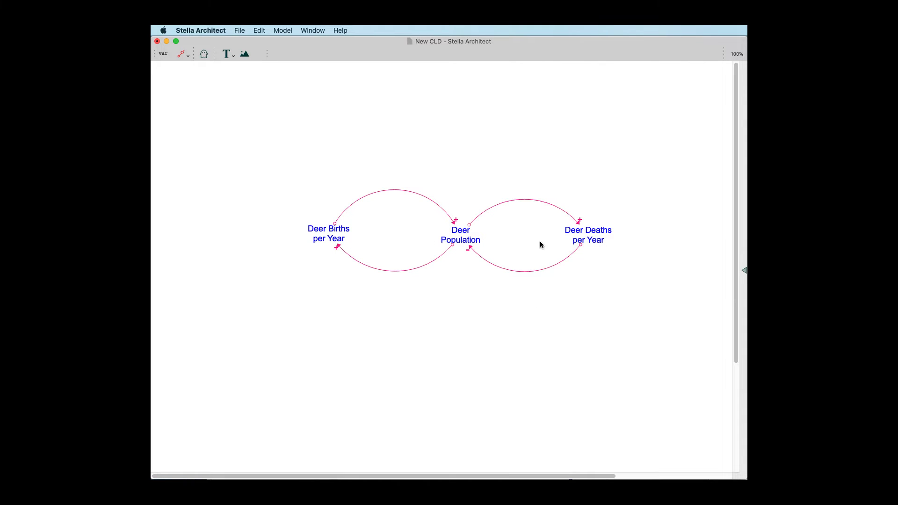
# Add a loop label inside the births loop, enlarge it to about 50 in diameter, and set its text to R1.
pyautogui.click(233, 57)
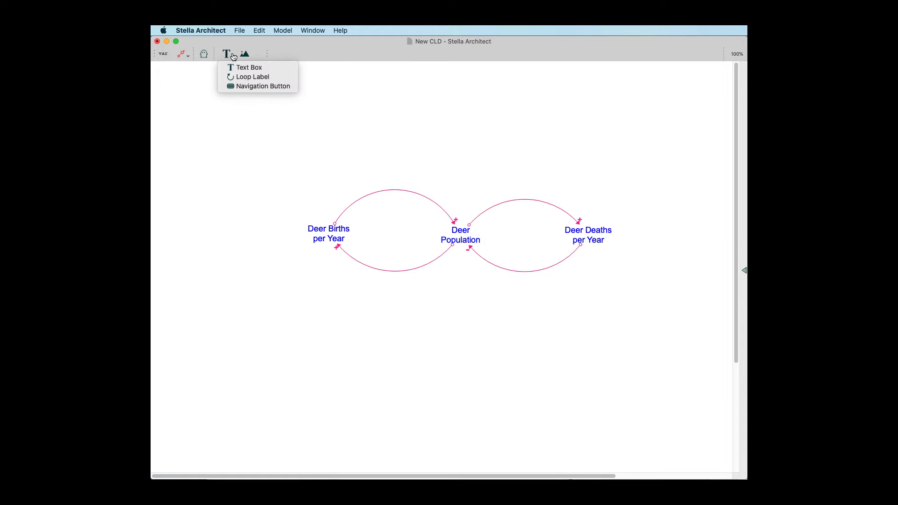
pyautogui.click(238, 78)
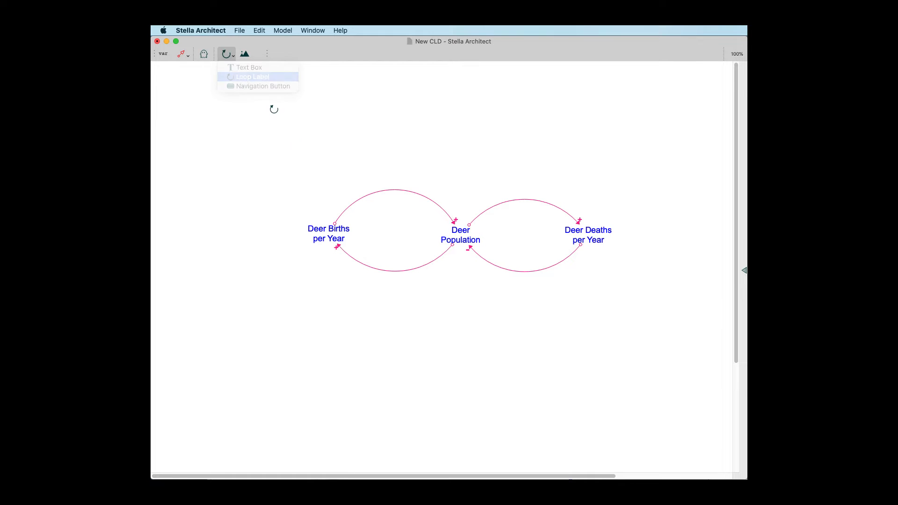
pyautogui.click(391, 233)
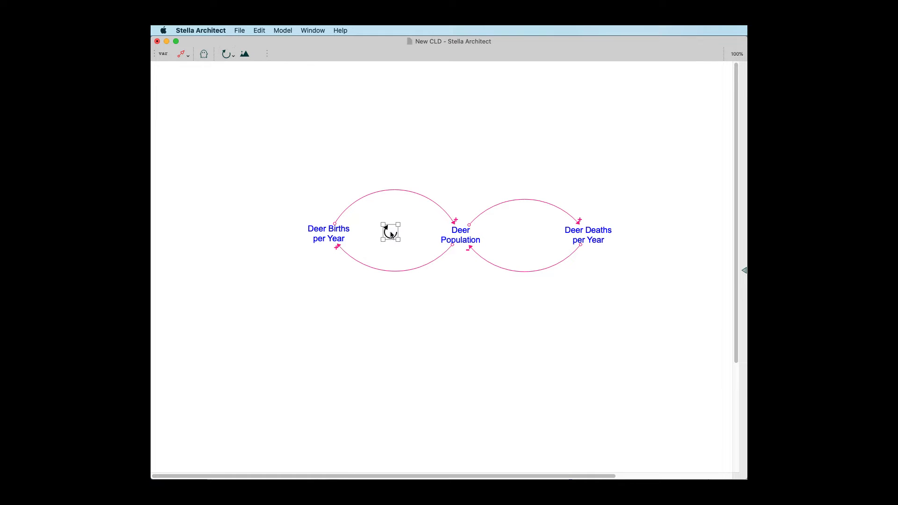
pyautogui.moveTo(401, 242)
pyautogui.mouseDown()
pyautogui.moveTo(406, 251)
pyautogui.moveTo(393, 236)
pyautogui.mouseUp()
pyautogui.doubleClick(393, 237)
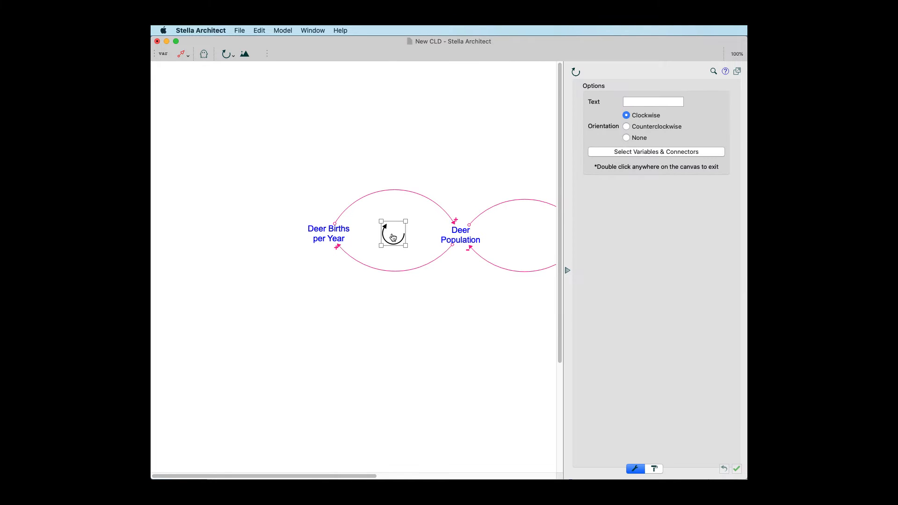
pyautogui.click(632, 103)
pyautogui.write('R1')
# Assign Deer Population, Deer Births per Year and both connectors between them to the R1 loop label.
pyautogui.click(618, 153)
pyautogui.click(461, 240)
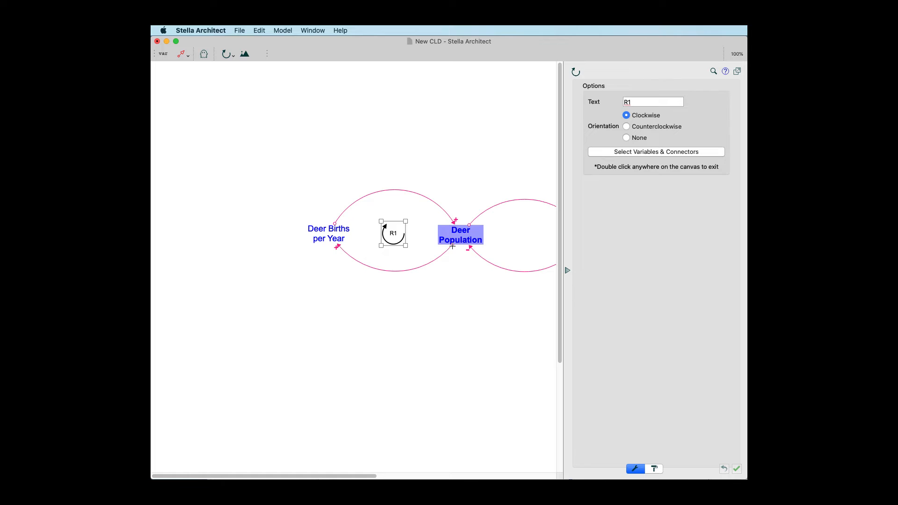
pyautogui.click(452, 245)
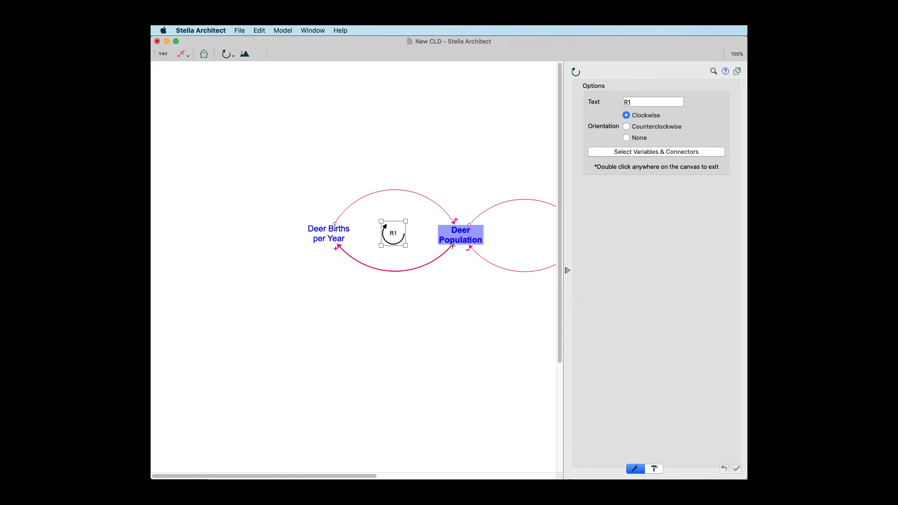
pyautogui.click(337, 236)
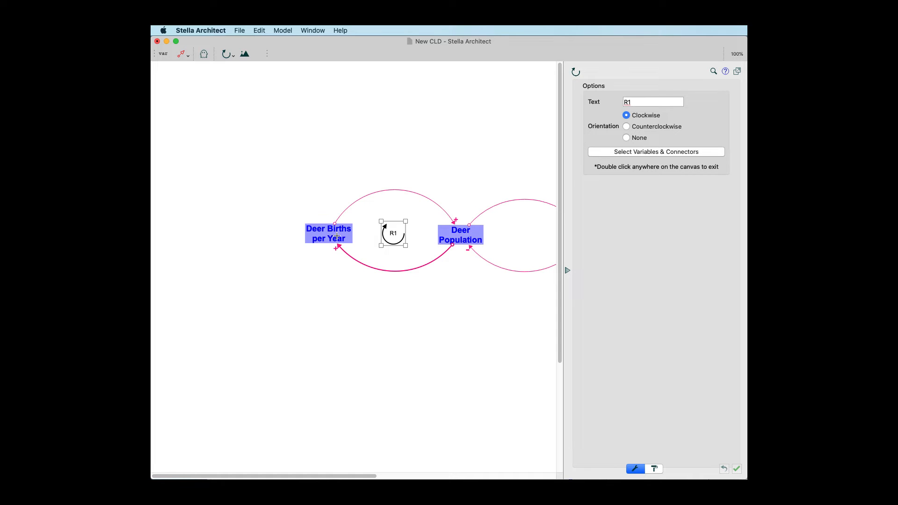
pyautogui.click(335, 224)
pyautogui.click(390, 158)
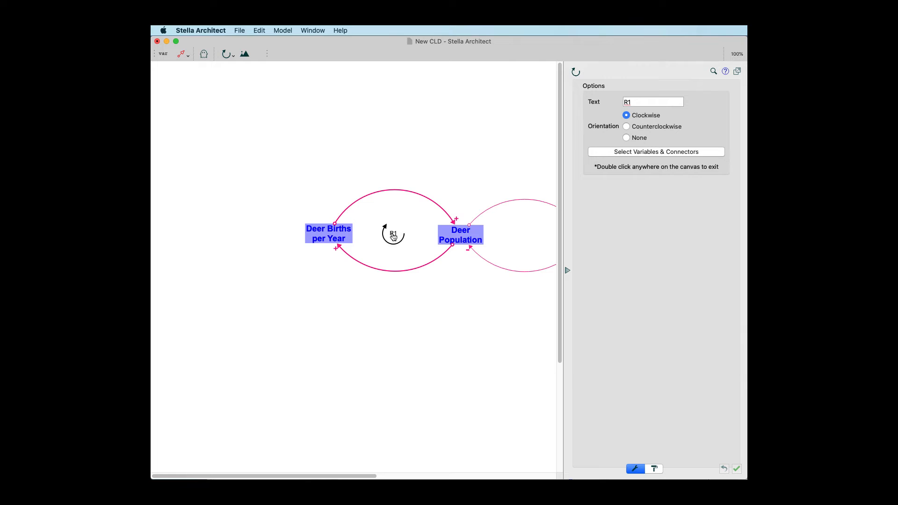
pyautogui.doubleClick(411, 291)
# Set the text size of the R1 loop label to 18.
pyautogui.click(398, 242)
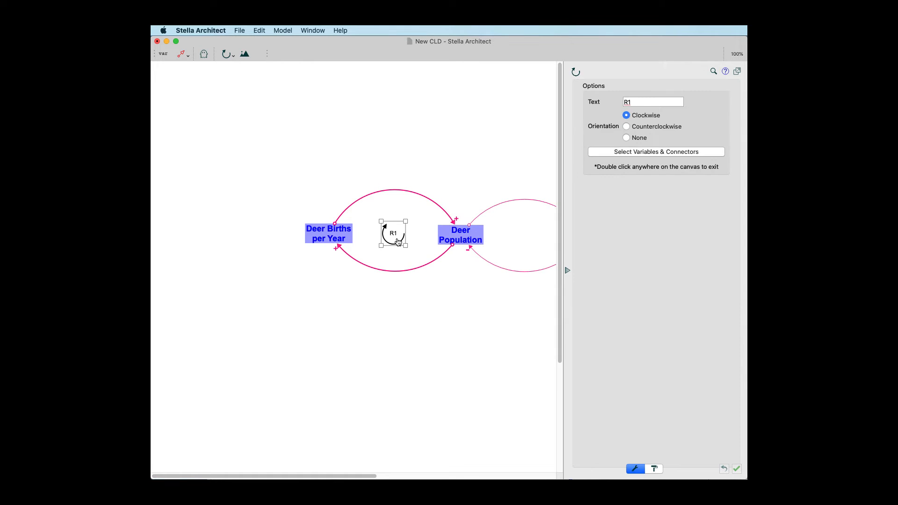
pyautogui.click(654, 469)
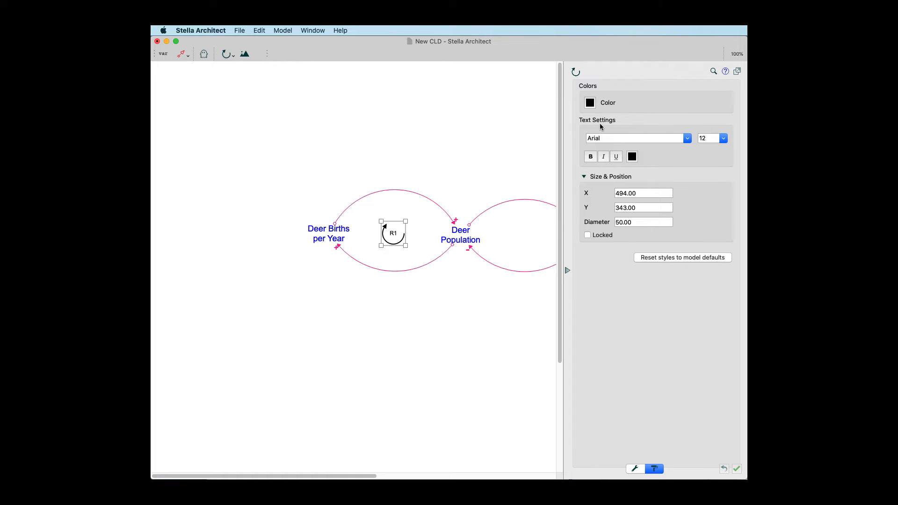
pyautogui.click(724, 139)
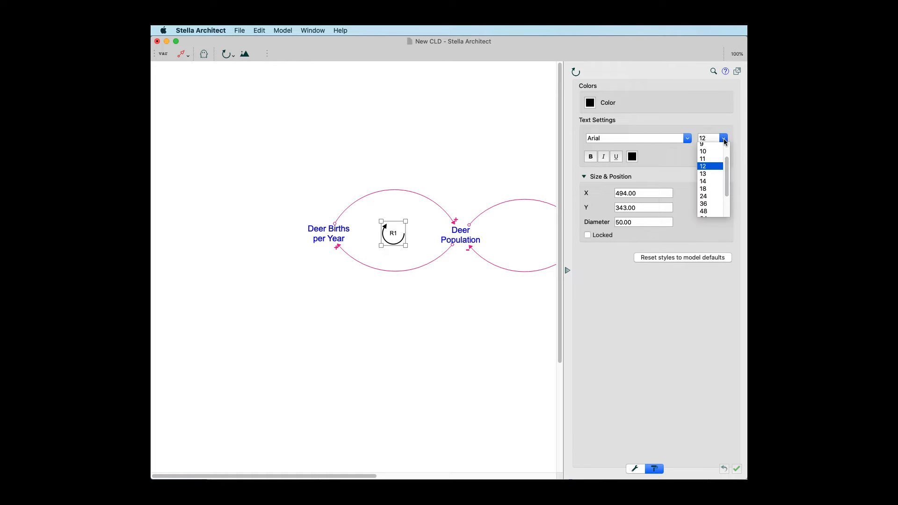
pyautogui.click(719, 189)
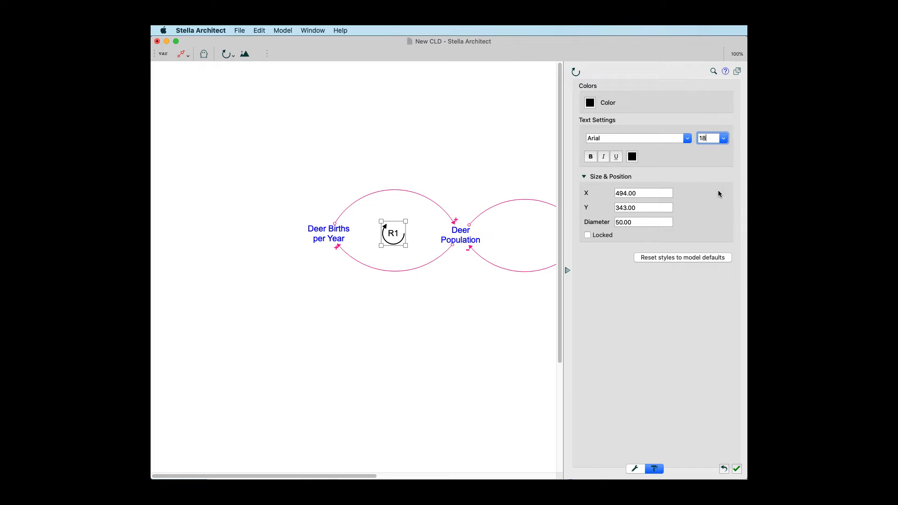
pyautogui.click(437, 305)
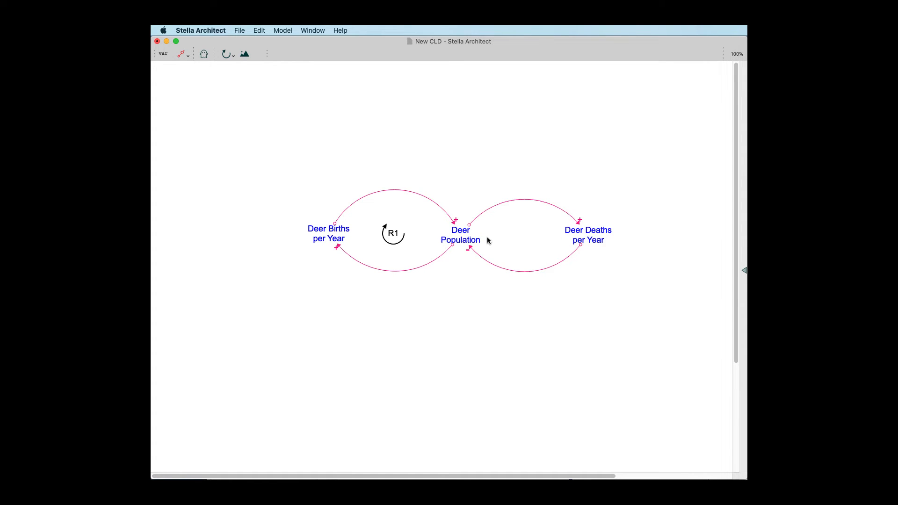
# Add a loop label inside the deaths loop, enlarge it to about 49 in diameter, and set its text to B1.
pyautogui.click(227, 55)
pyautogui.click(522, 236)
pyautogui.moveTo(530, 241)
pyautogui.mouseDown()
pyautogui.moveTo(542, 255)
pyautogui.moveTo(527, 237)
pyautogui.moveTo(538, 245)
pyautogui.mouseUp()
pyautogui.doubleClick(531, 241)
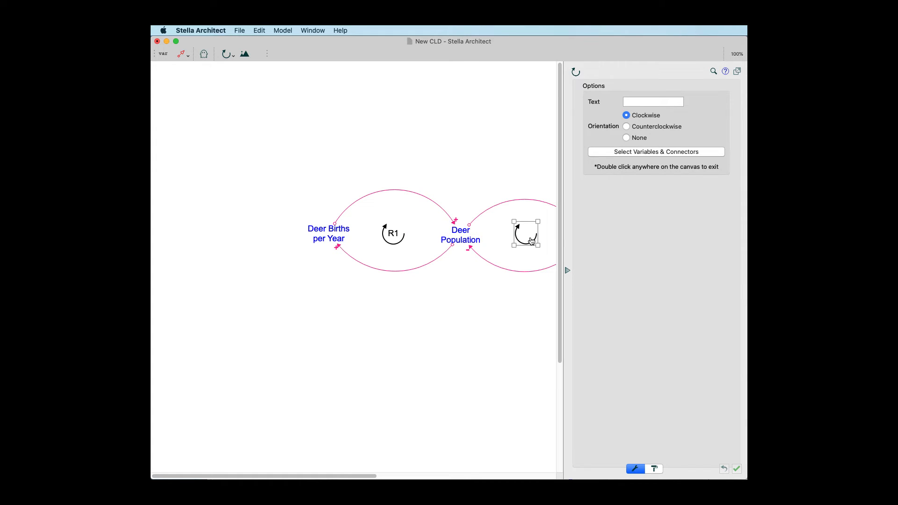
pyautogui.click(645, 105)
pyautogui.write('B1')
# Assign Deer Population, Deer Deaths per Year and both connectors between them to the B1 loop label.
pyautogui.click(472, 247)
pyautogui.press('Return')
pyautogui.click(467, 232)
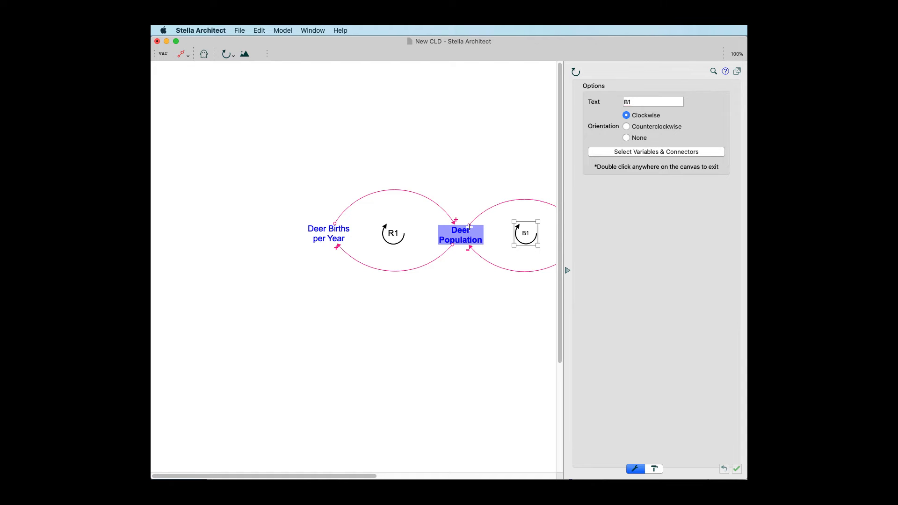
pyautogui.click(469, 224)
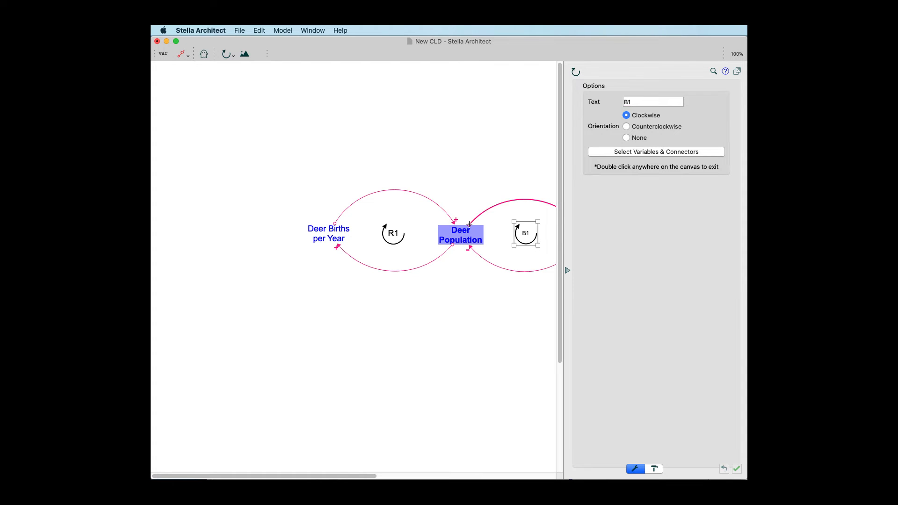
pyautogui.click(470, 249)
pyautogui.moveTo(369, 476); pyautogui.dragTo(425, 477)
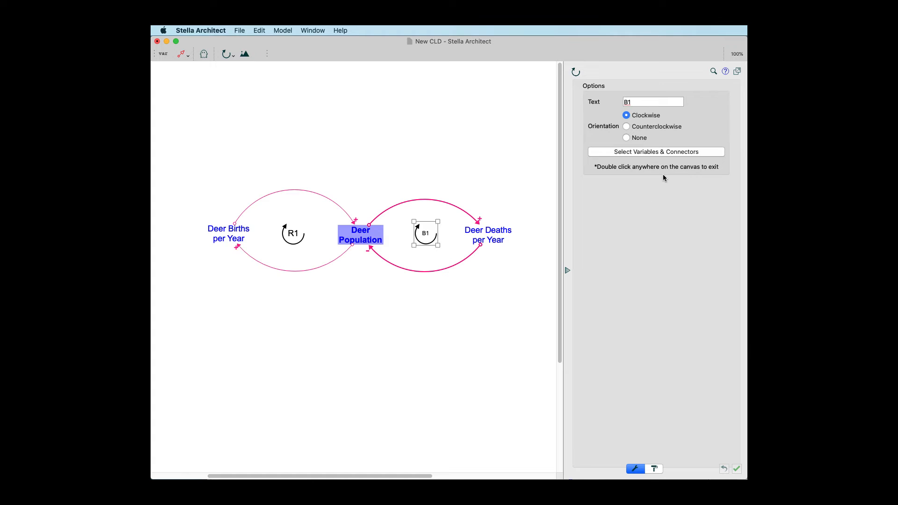
pyautogui.click(666, 152)
pyautogui.click(492, 233)
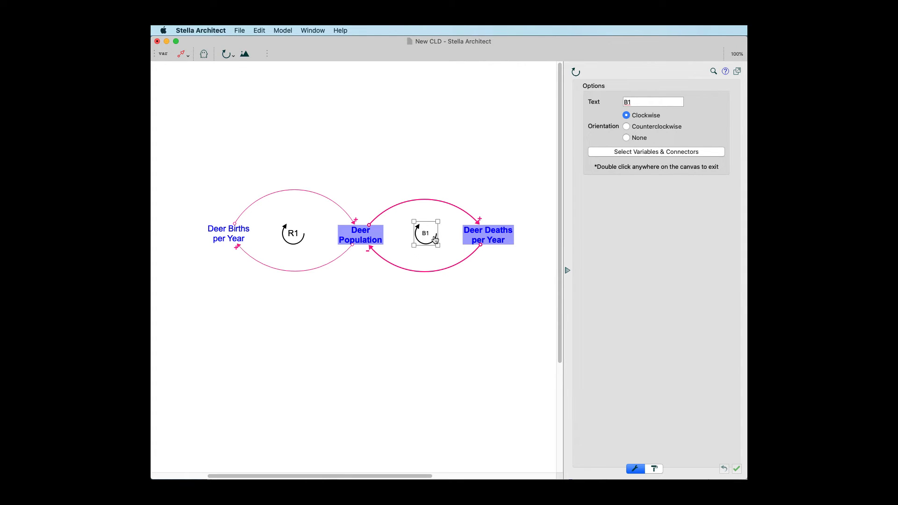
pyautogui.doubleClick(497, 319)
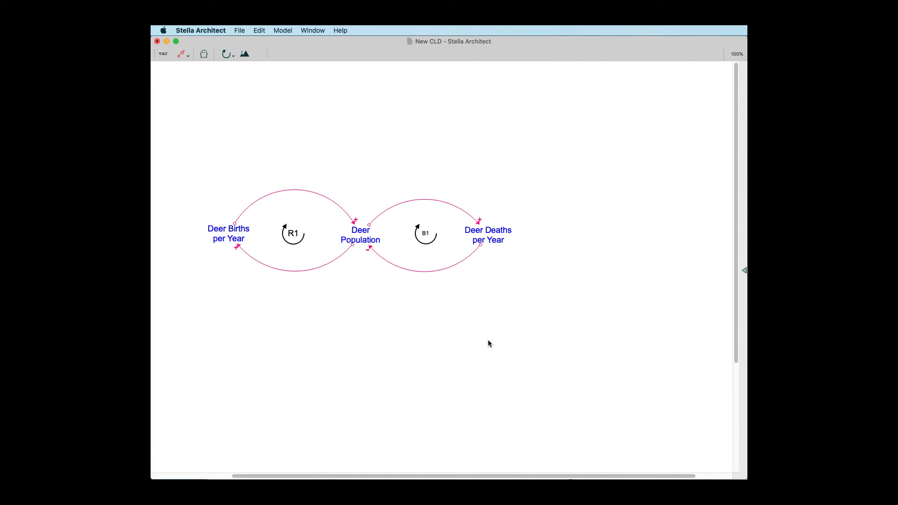
# Enlarge the text of the B1 loop label to match the R1 label.
pyautogui.click(426, 238)
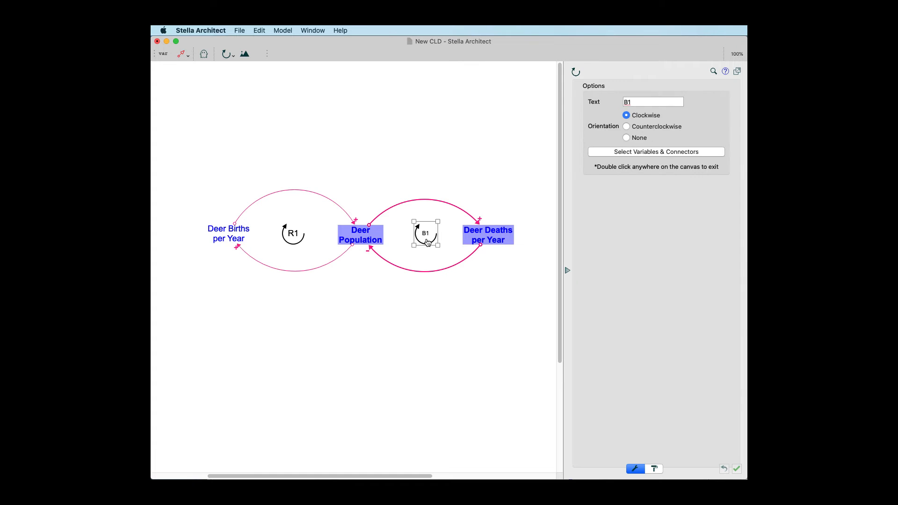
pyautogui.click(655, 469)
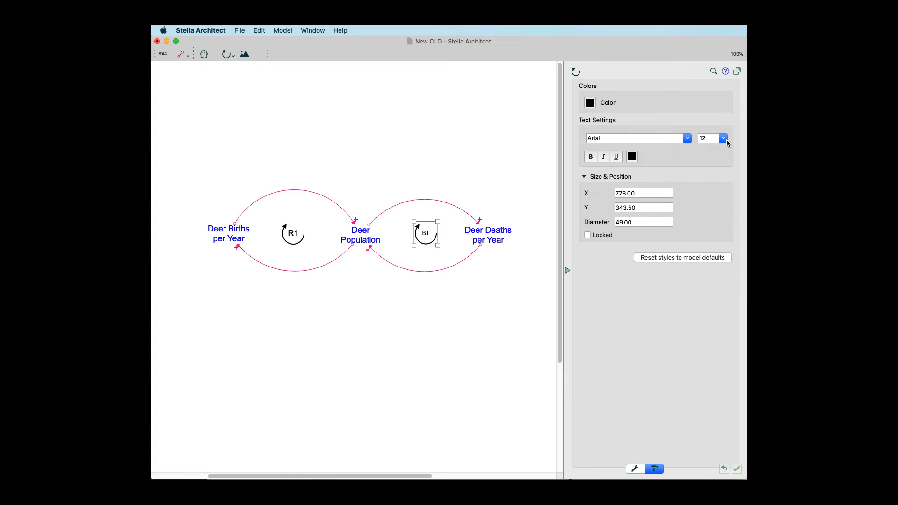
pyautogui.click(727, 140)
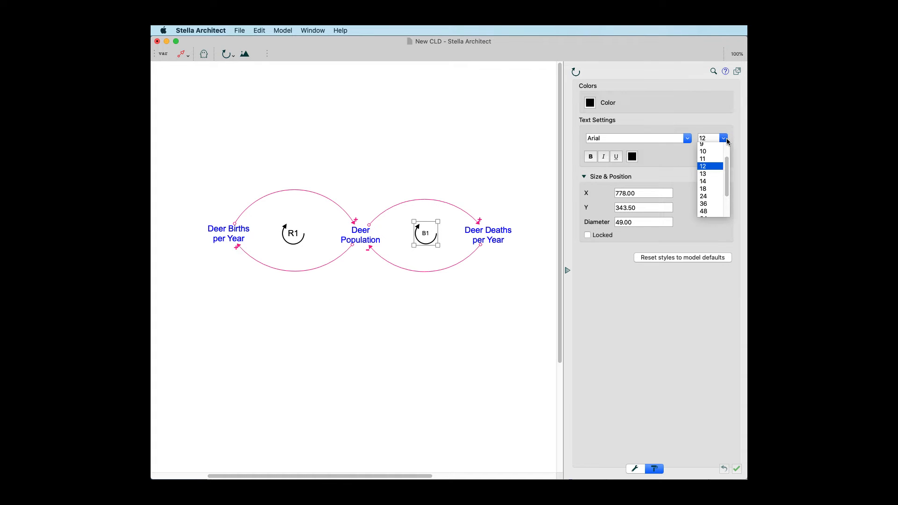
pyautogui.click(720, 196)
pyautogui.click(507, 301)
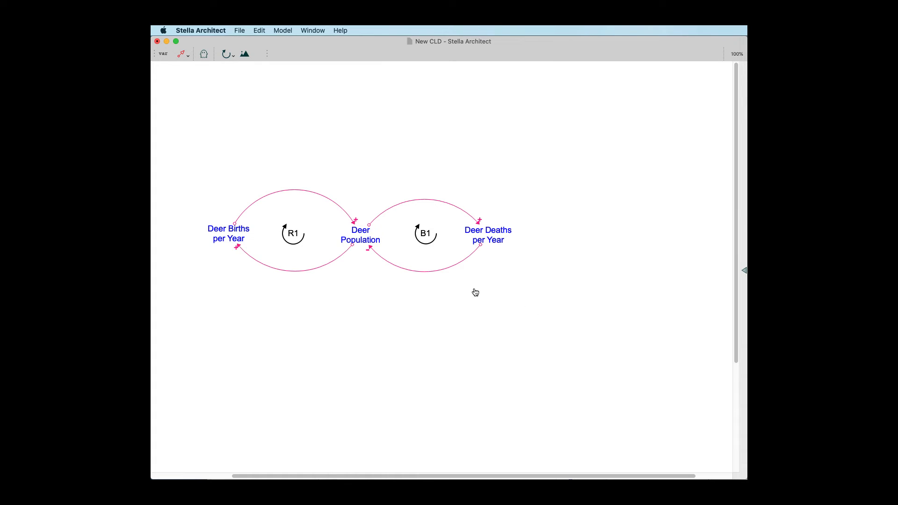
# Add a variable named Food for Predators below Deer Population.
pyautogui.click(163, 53)
pyautogui.click(347, 324)
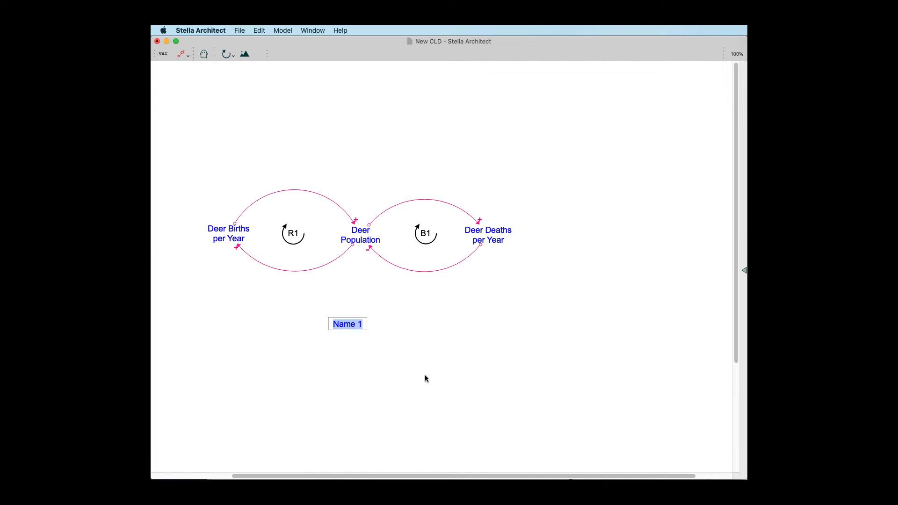
pyautogui.write('Food for Predato')
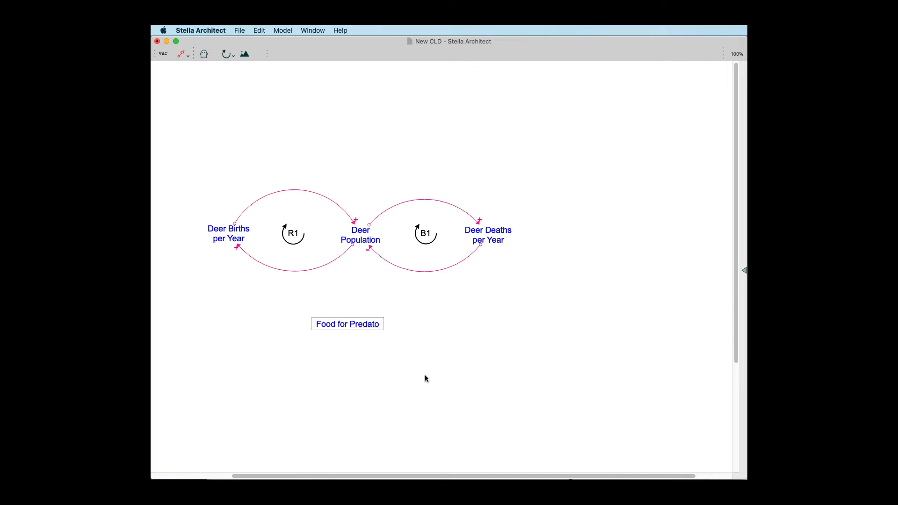
pyautogui.write('rs')
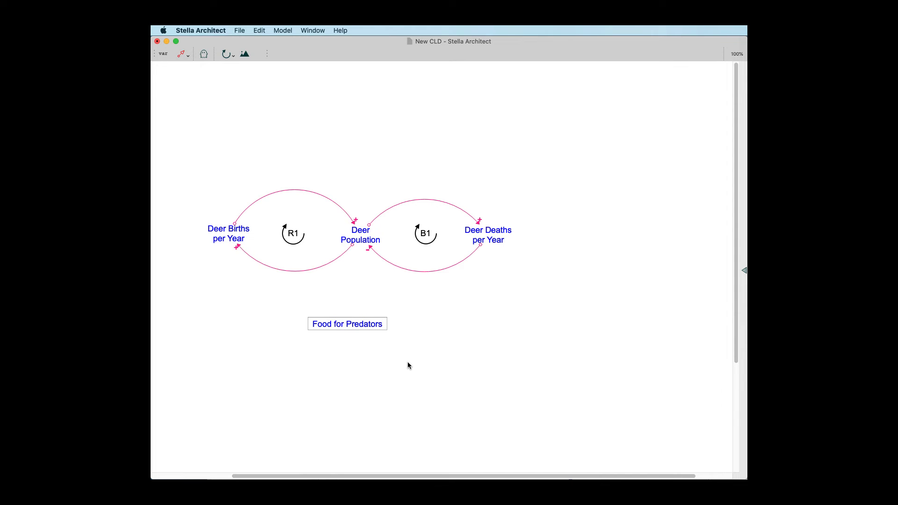
# Add a variable named Predator Births per Year below and to the right of Food for Predators.
pyautogui.click(164, 54)
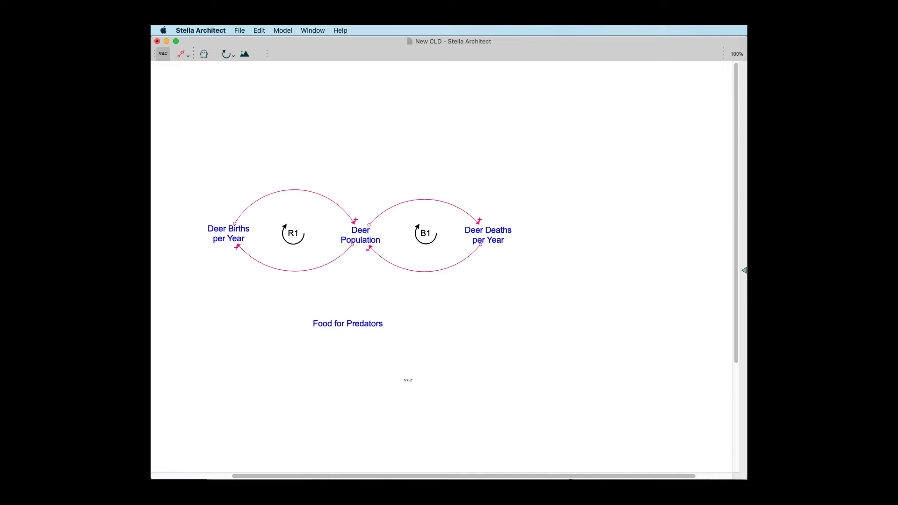
pyautogui.click(408, 380)
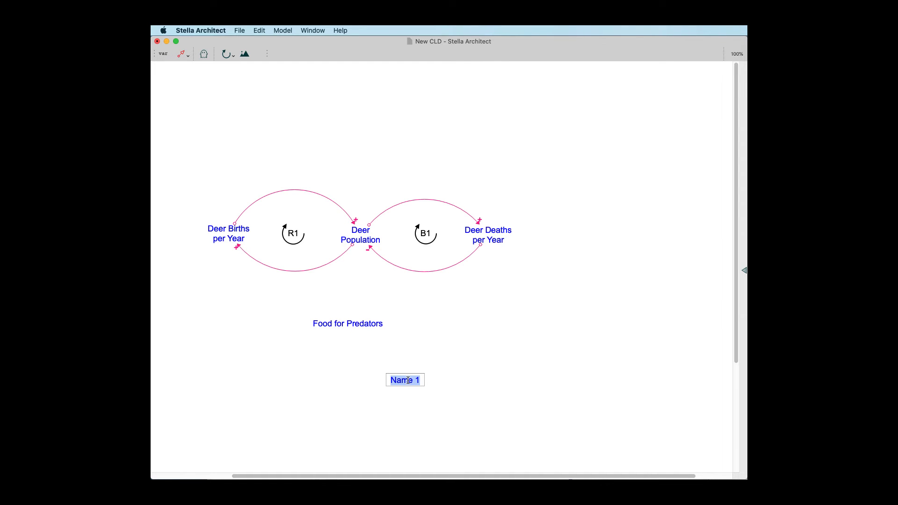
pyautogui.write('Predator birt')
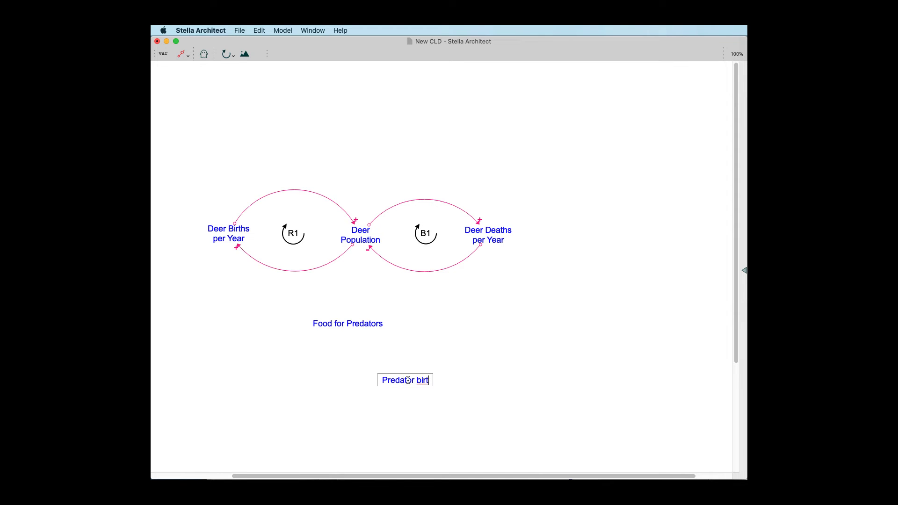
pyautogui.press('BackSpace')
pyautogui.press('BackSpace')
pyautogui.press('BackSpace')
pyautogui.write('Births per Year')
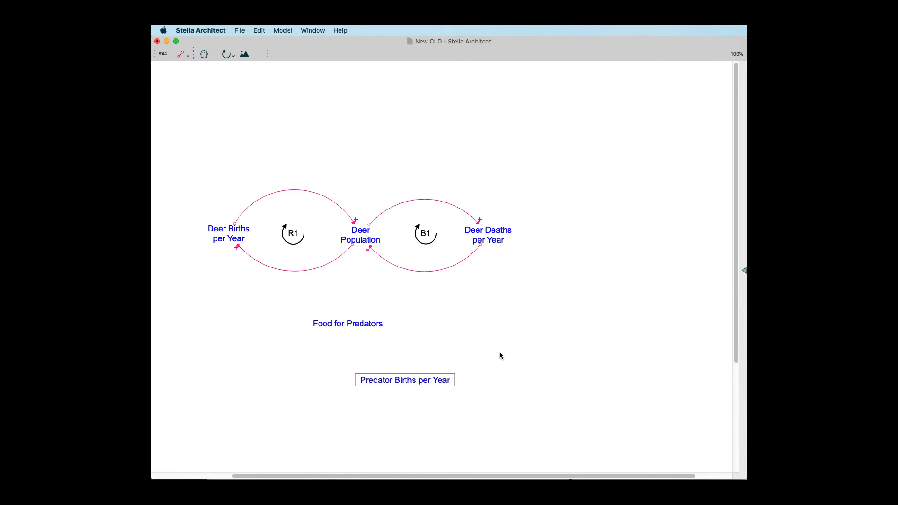
# Add a variable named Predator Population beside Predator Births per Year, slightly lower and to its right.
pyautogui.click(538, 385)
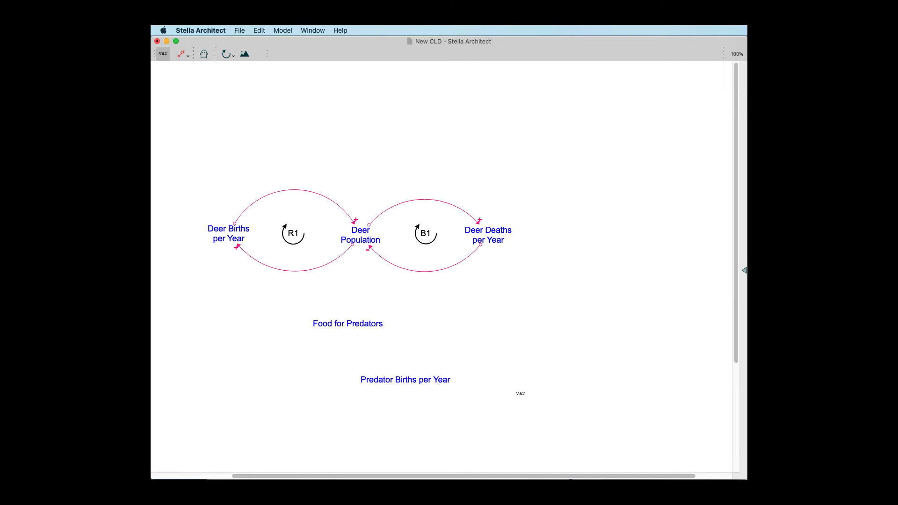
pyautogui.click(521, 393)
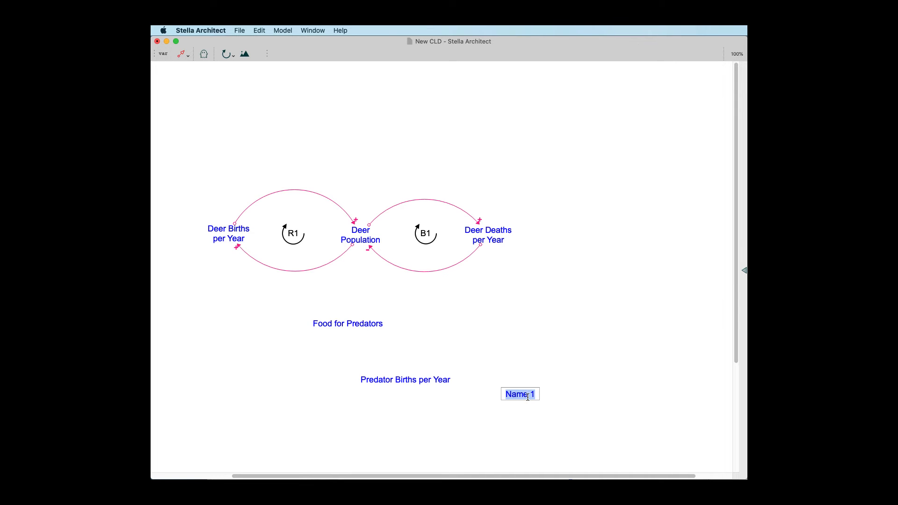
pyautogui.write('Predator Population')
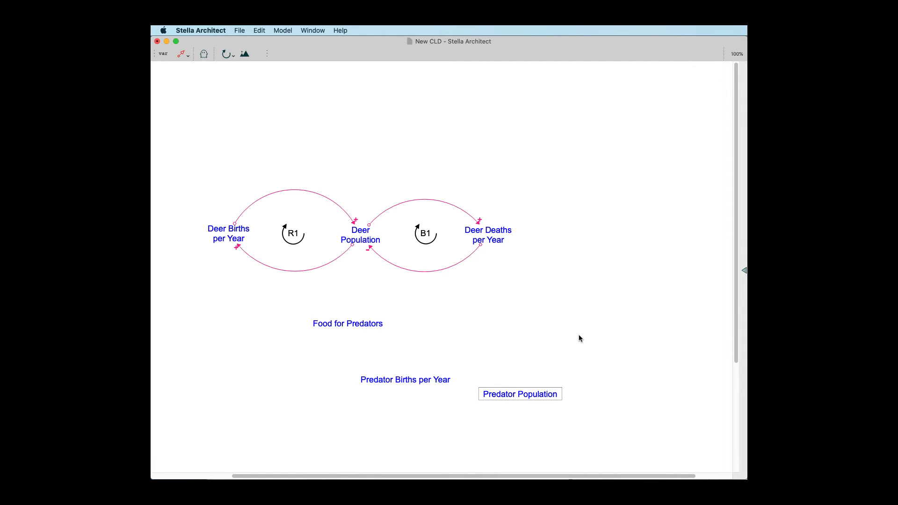
pyautogui.press('Return')
# Add a variable named Deer Killed by Predators above Predator Population, level with Food for Predators.
pyautogui.press('v')
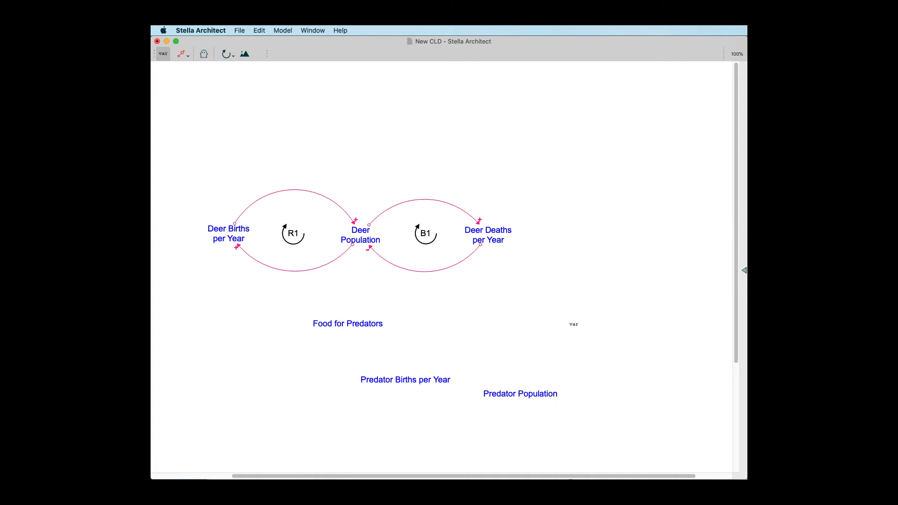
pyautogui.click(573, 324)
pyautogui.write('Deer Killed by Predators')
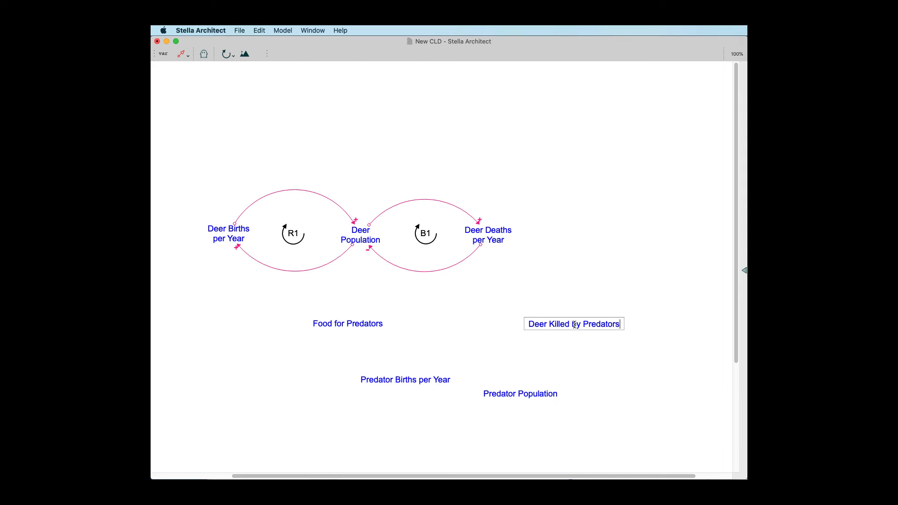
pyautogui.click(458, 316)
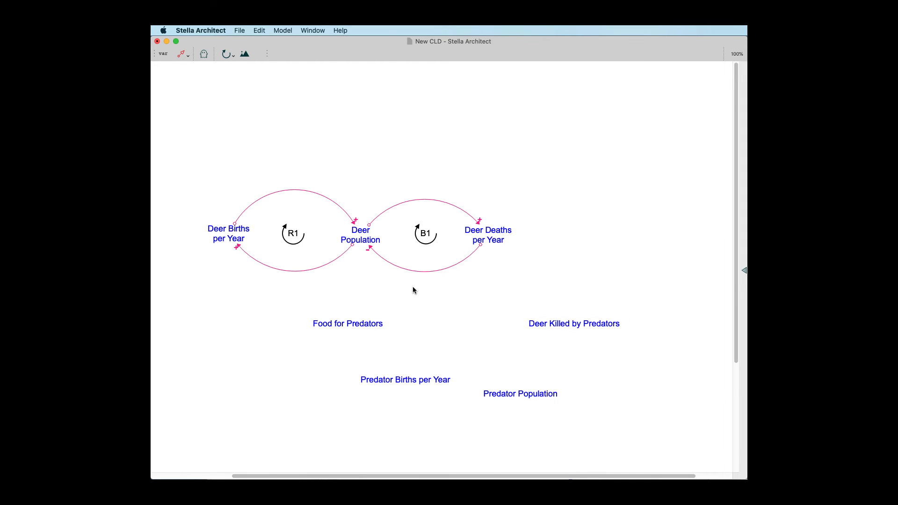
# Draw a connector from Deer Population to Food for Predators and break that variable's name onto two lines after "for".
pyautogui.click(183, 55)
pyautogui.moveTo(358, 240); pyautogui.dragTo(353, 322)
pyautogui.doubleClick(347, 325)
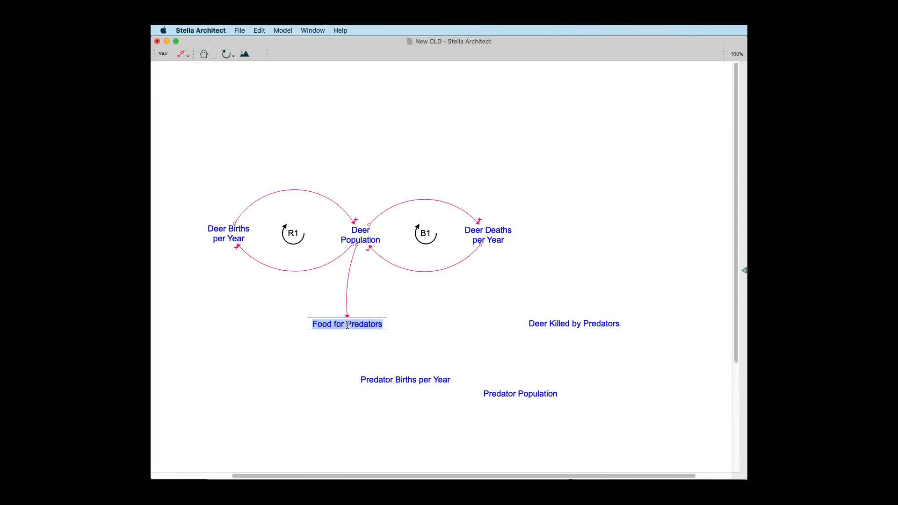
pyautogui.click(347, 325)
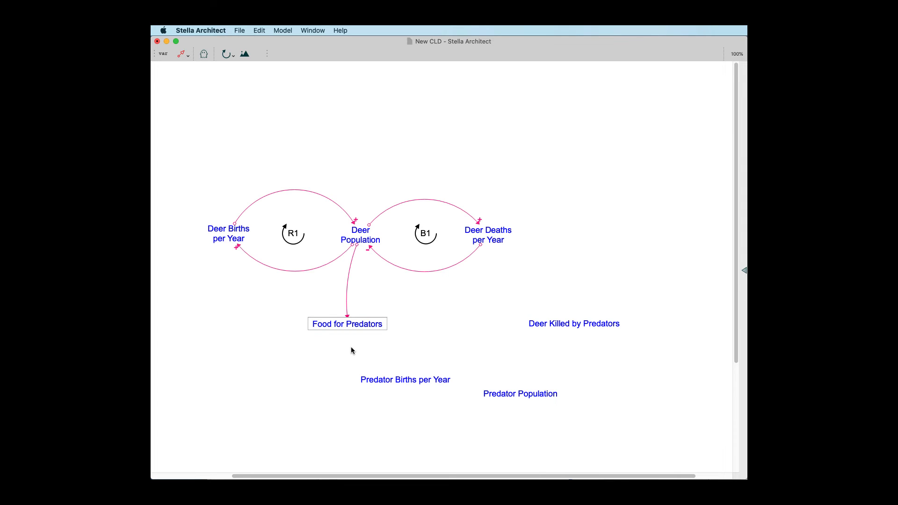
pyautogui.press('Return')
# Break the names Predator Births per Year, Predator Population and Deer Killed by Predators onto two lines each.
pyautogui.doubleClick(415, 384)
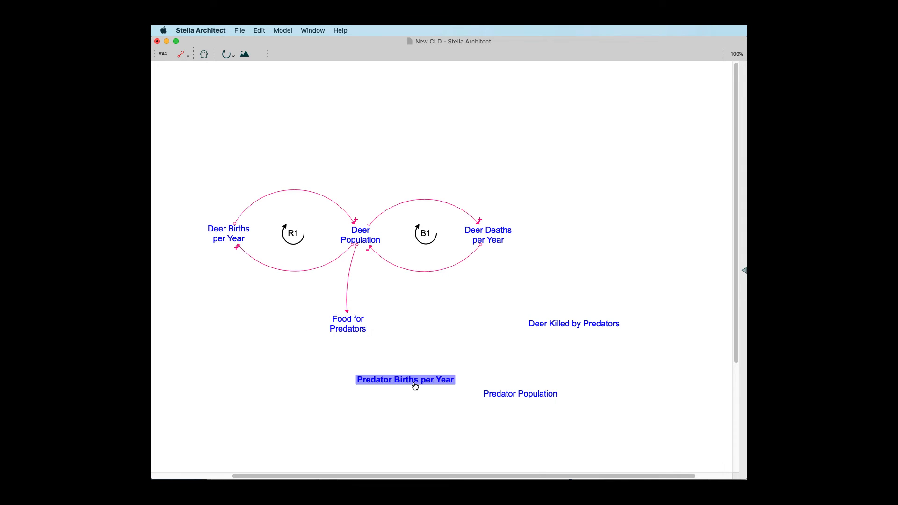
pyautogui.click(421, 383)
pyautogui.press('Return')
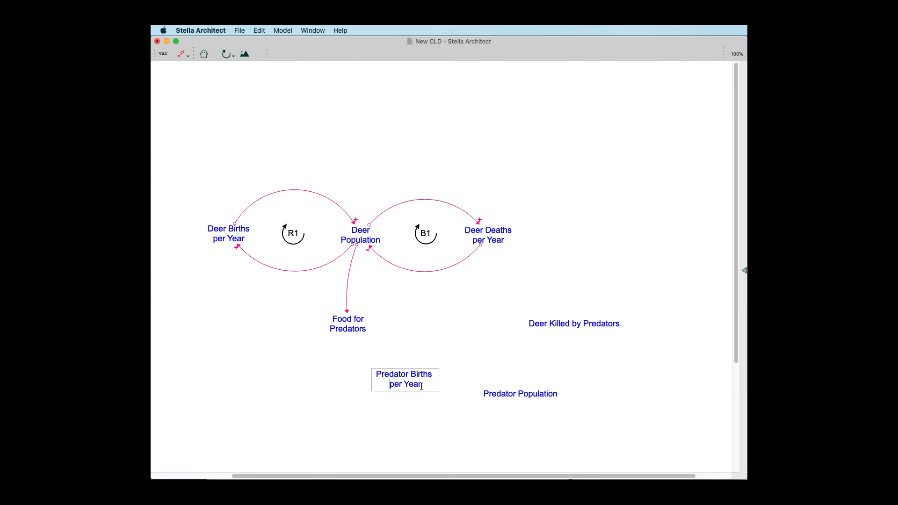
pyautogui.doubleClick(523, 396)
pyautogui.click(520, 394)
pyautogui.press('Return')
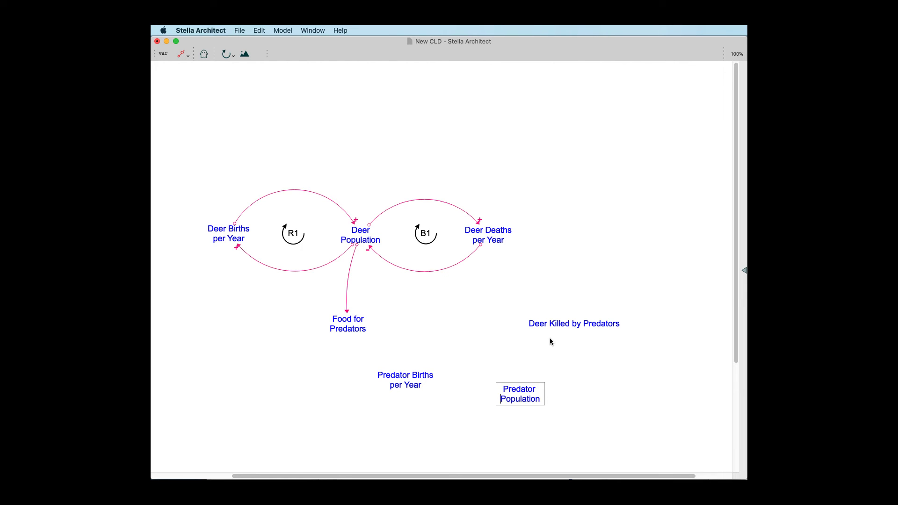
pyautogui.doubleClick(582, 323)
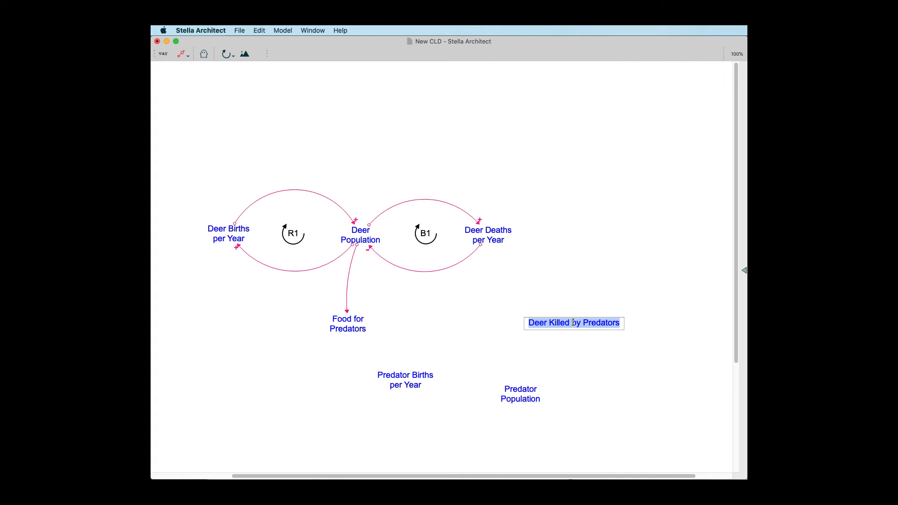
pyautogui.click(573, 323)
pyautogui.press('Return')
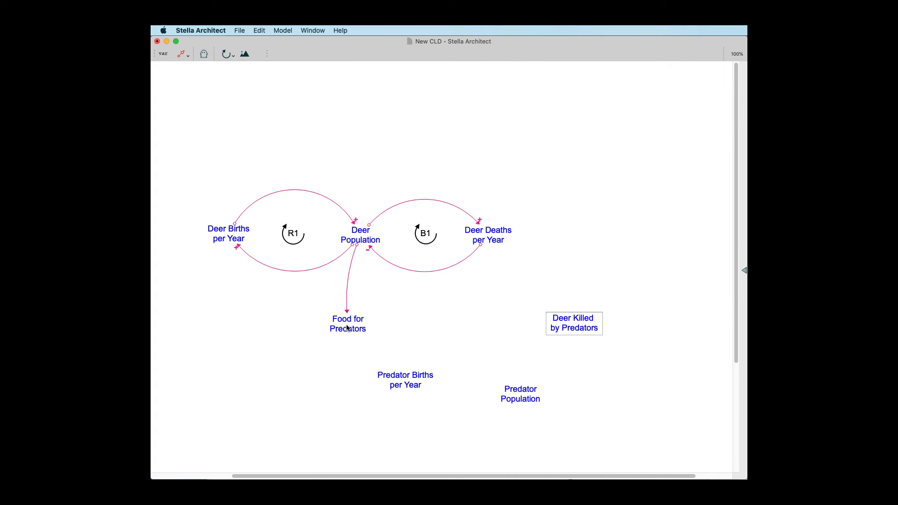
# Move Food for Predators slightly up and right, and adjust where its connector starts at Deer Population.
pyautogui.click(346, 326)
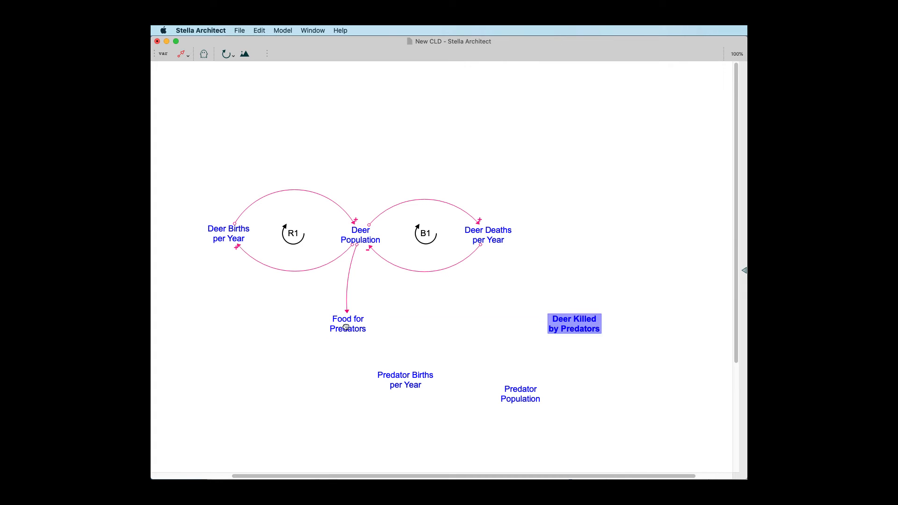
pyautogui.moveTo(345, 327); pyautogui.dragTo(350, 324)
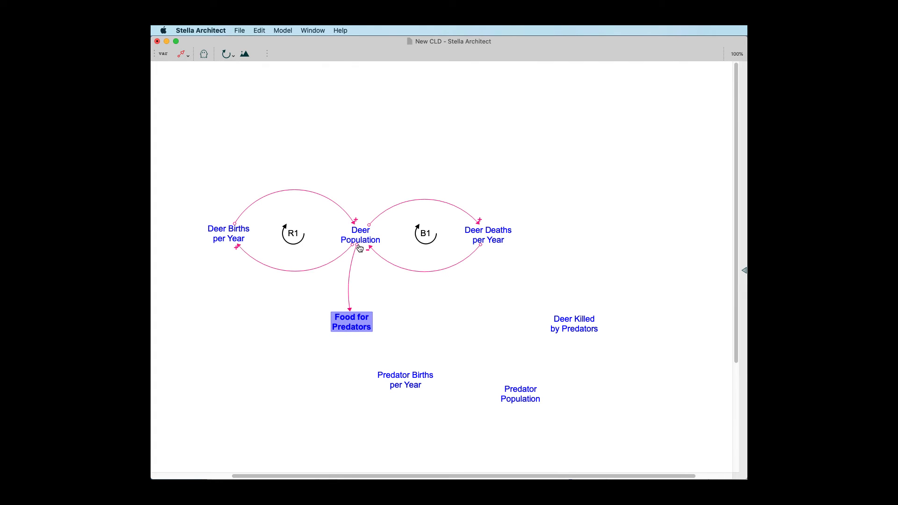
pyautogui.moveTo(358, 248); pyautogui.dragTo(355, 248)
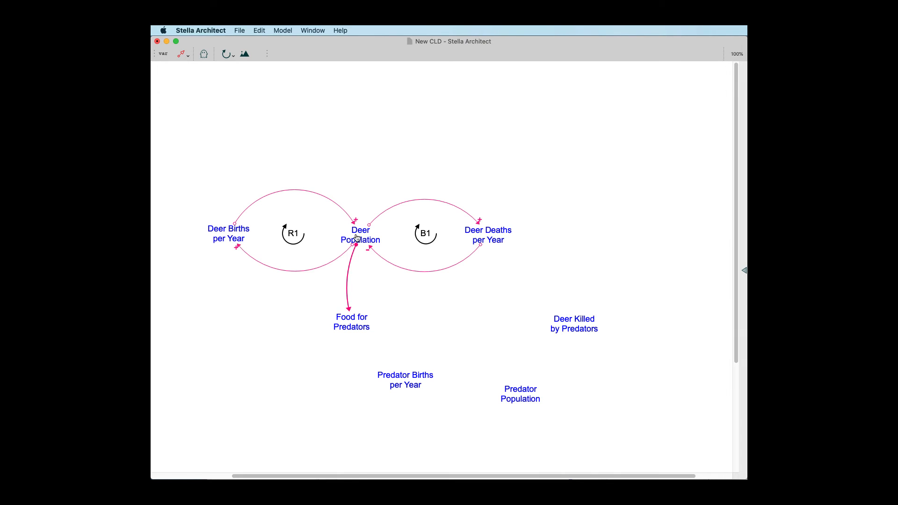
# Connect Food for Predators through Predator Births per Year, Predator Population and Deer Killed by Predators to Deer Deaths per Year, nudging the deer-killed variable inward.
pyautogui.click(182, 54)
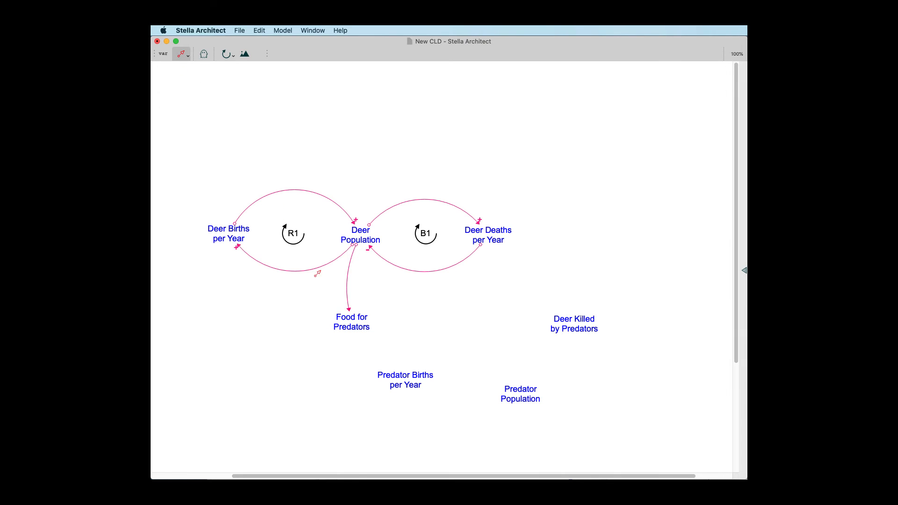
pyautogui.moveTo(348, 332); pyautogui.dragTo(377, 375)
pyautogui.click(182, 55)
pyautogui.moveTo(408, 388); pyautogui.dragTo(503, 236)
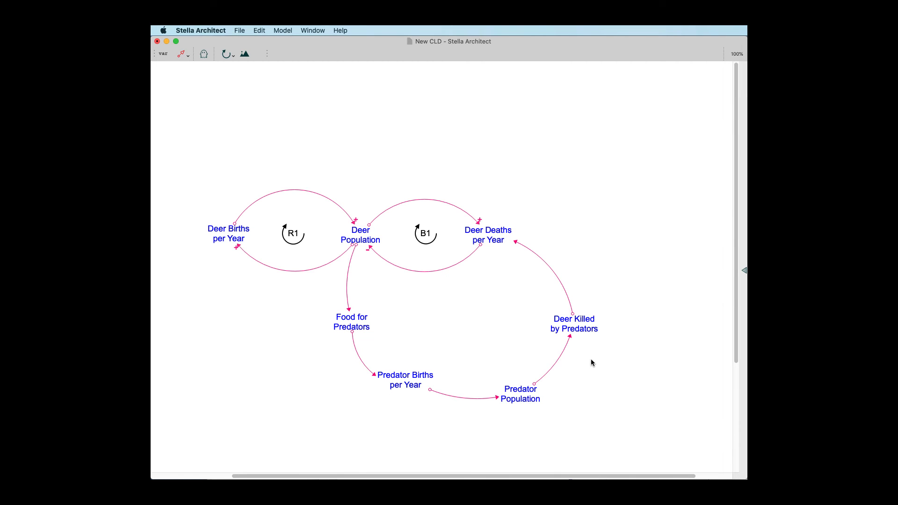
pyautogui.moveTo(594, 330); pyautogui.dragTo(590, 328)
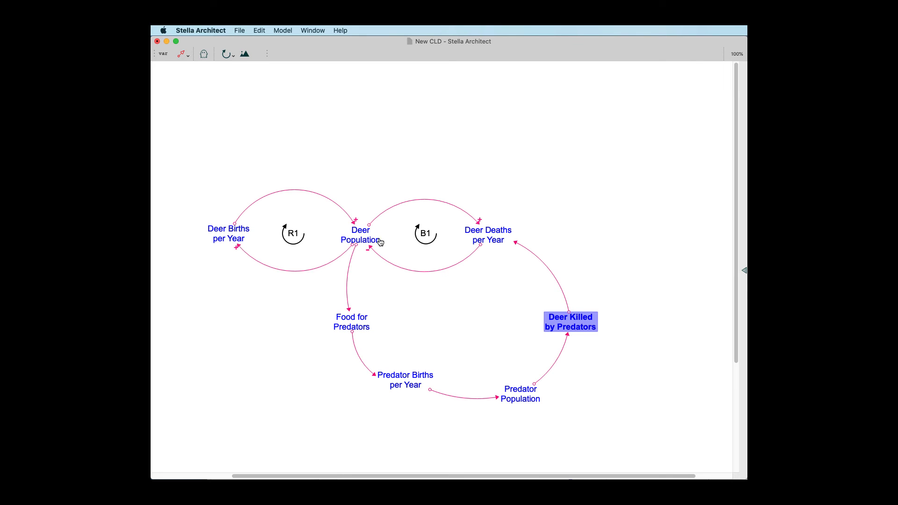
# Place a loop label in the middle of the predator loop and enlarge it.
pyautogui.click(234, 55)
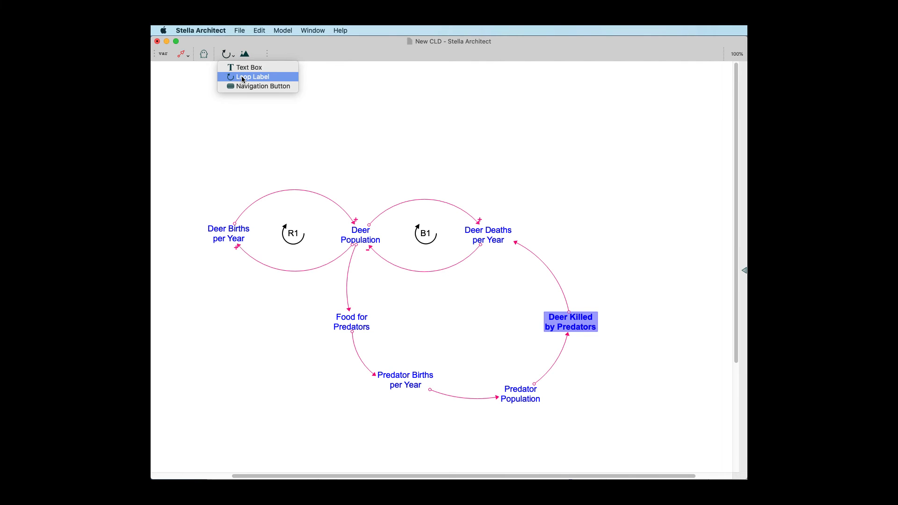
pyautogui.click(242, 76)
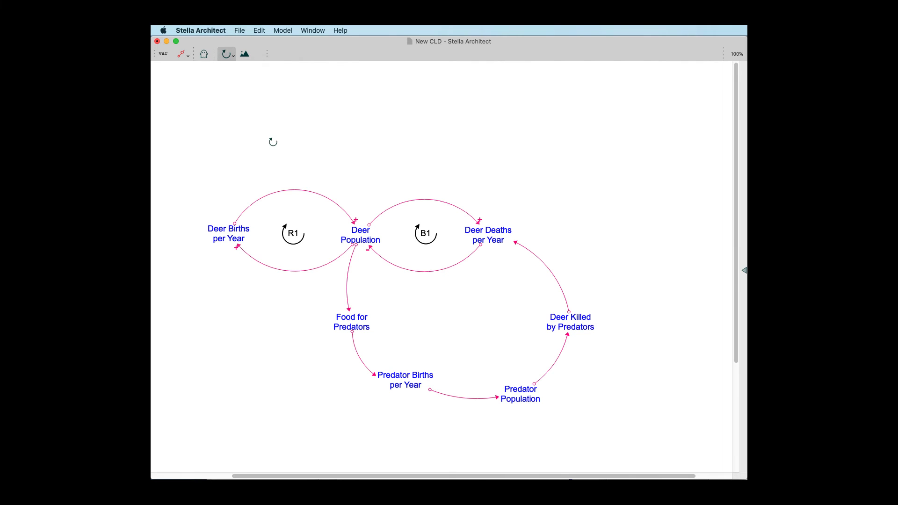
pyautogui.click(454, 321)
pyautogui.moveTo(462, 330); pyautogui.dragTo(477, 345)
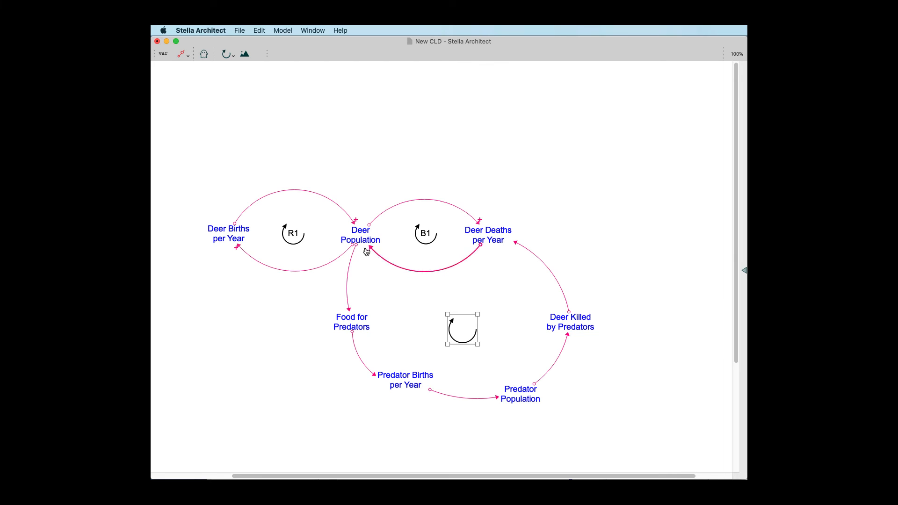
# Set the orientation of the predator loop's label to counterclockwise.
pyautogui.doubleClick(465, 333)
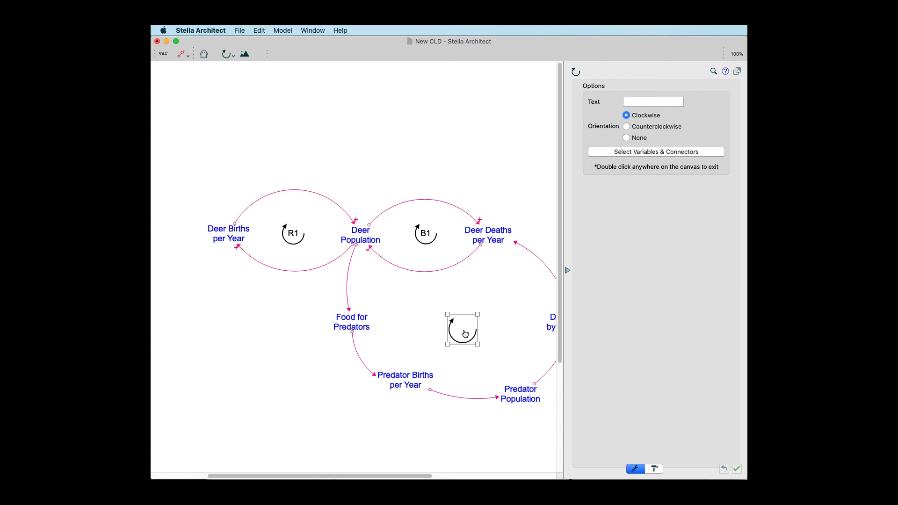
pyautogui.click(626, 127)
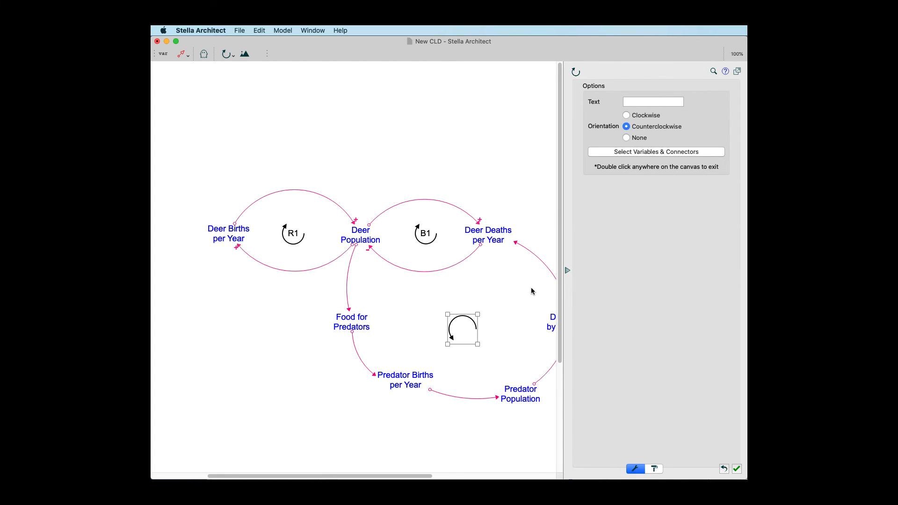
pyautogui.doubleClick(506, 292)
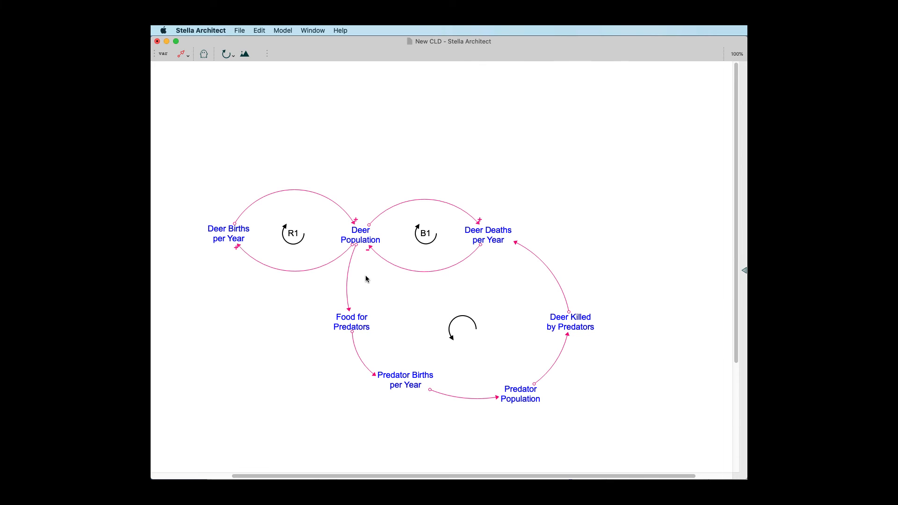
pyautogui.click(357, 248)
pyautogui.click(360, 294)
# Add a variable named Forage Available to the left of Predator Births per Year.
pyautogui.click(163, 53)
pyautogui.click(239, 372)
pyautogui.write('Forage Available')
# Add a variable named Forage Growth below Forage Available and shift it slightly to the left.
pyautogui.click(162, 54)
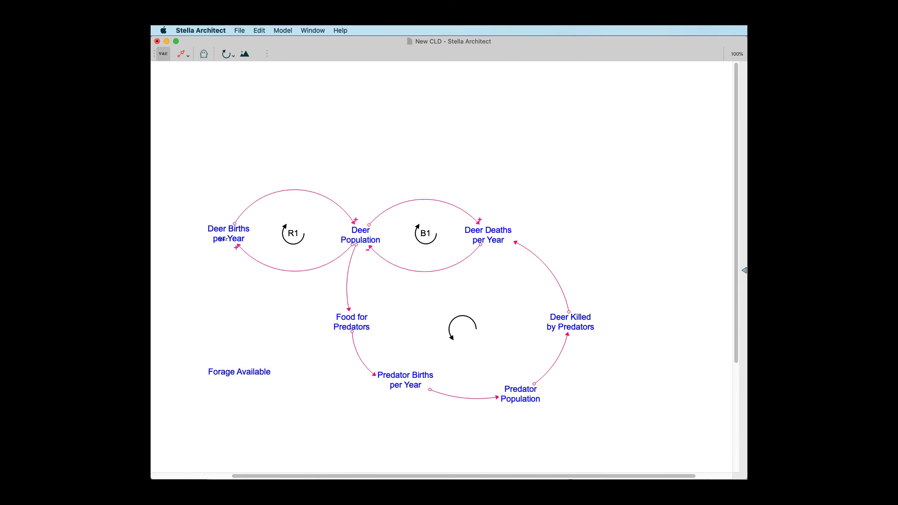
pyautogui.click(246, 408)
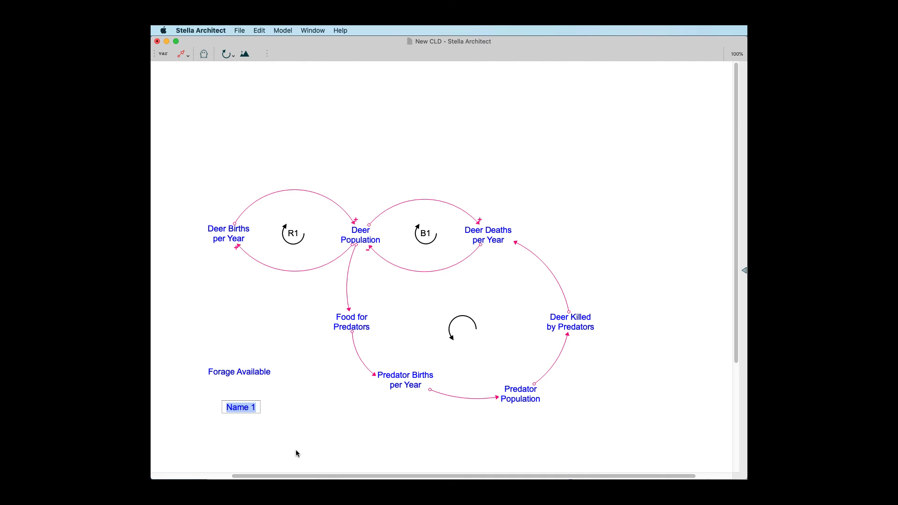
pyautogui.write('Forage Growth')
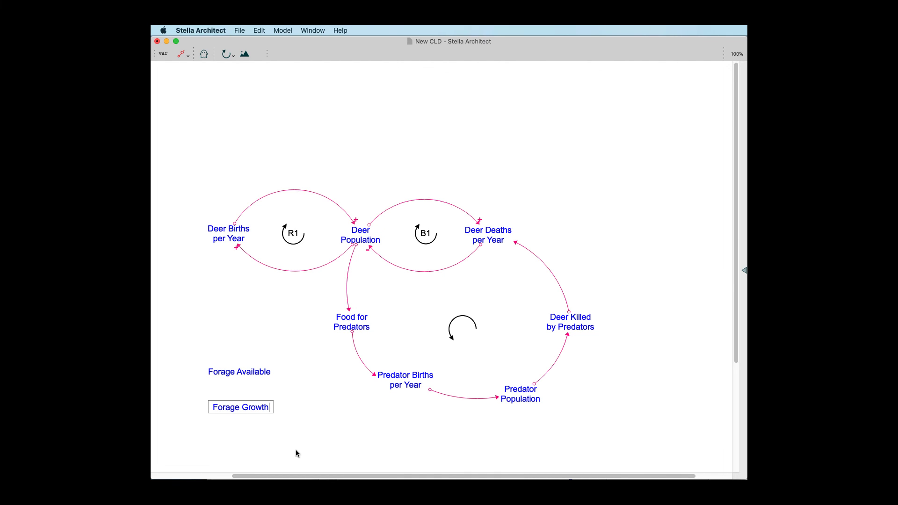
pyautogui.press('Return')
pyautogui.moveTo(251, 414); pyautogui.dragTo(237, 414)
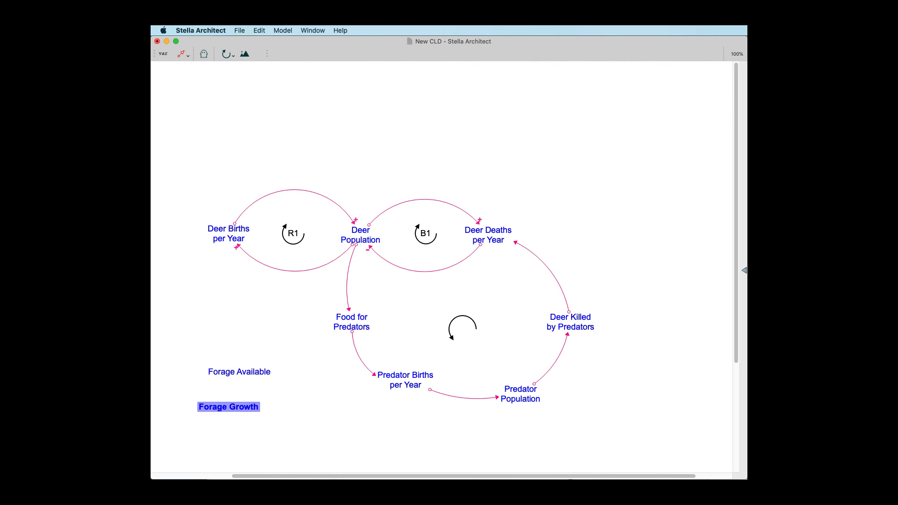
pyautogui.press('super+Tab')
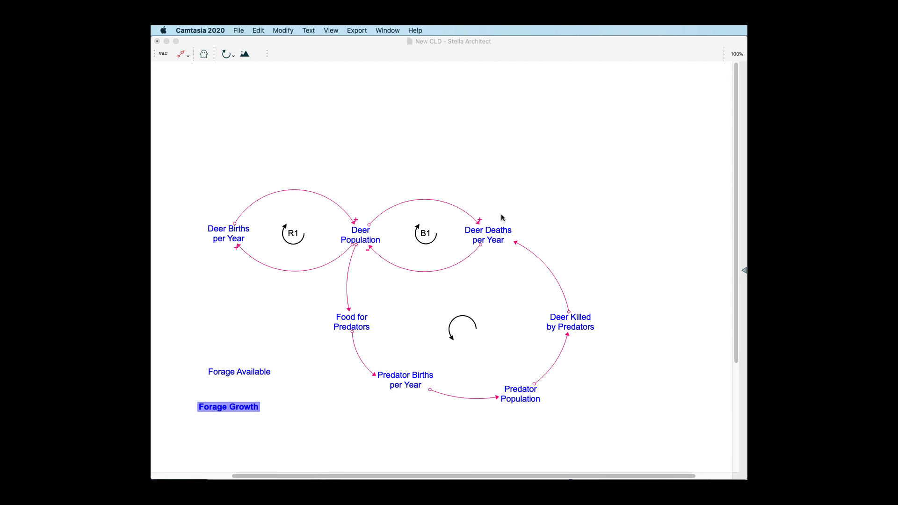
pyautogui.click(238, 31)
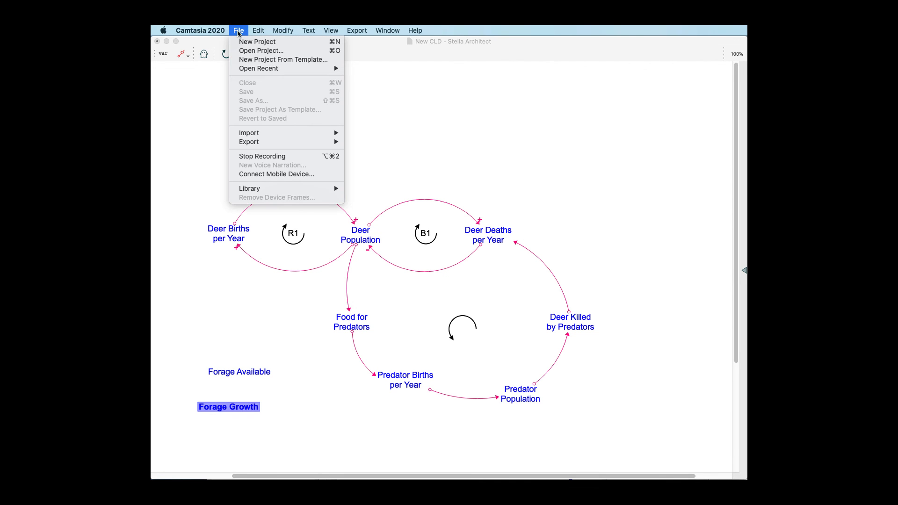